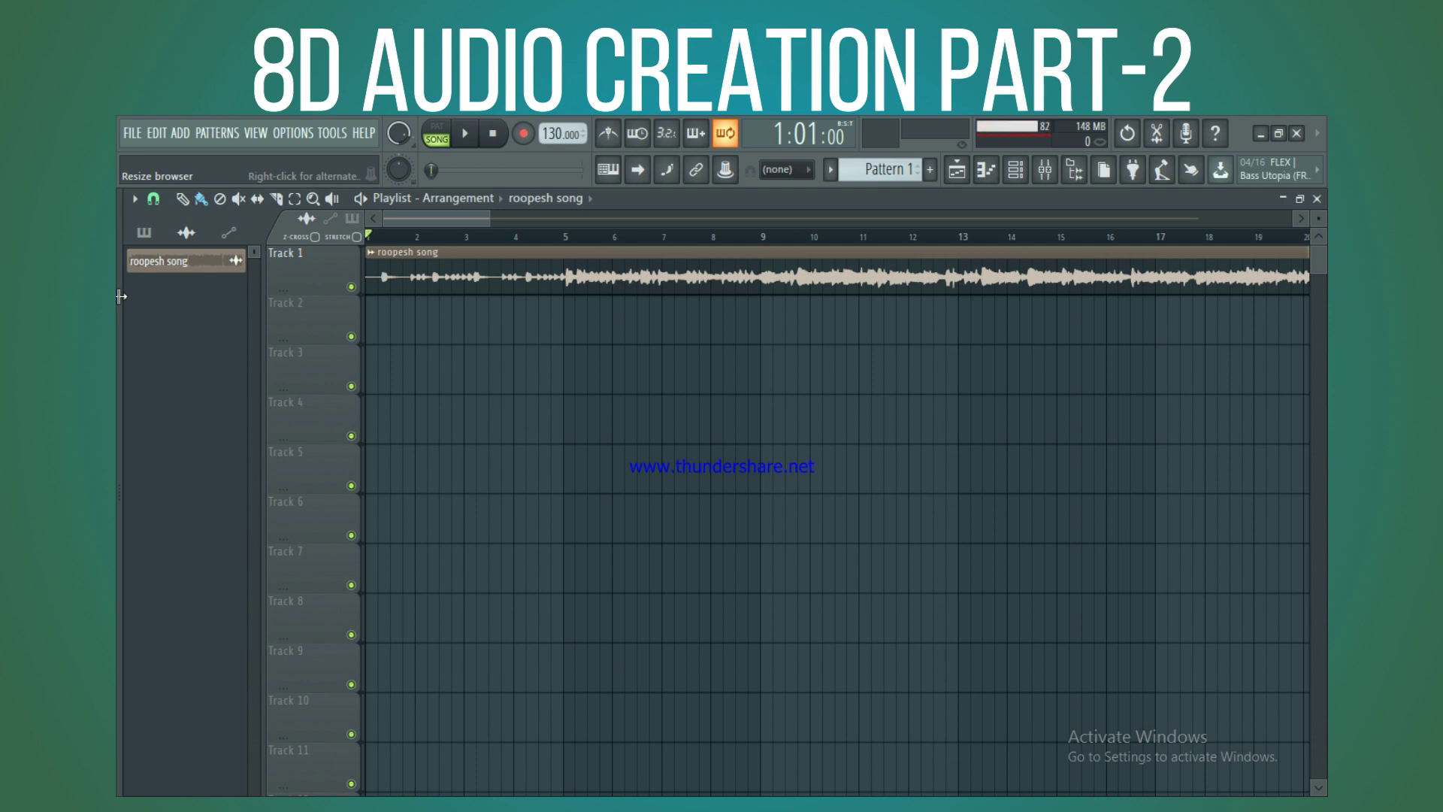
Create an automation clip for the Azimuth parameter of the Sennheiser AMBEO Orbit effect on mixer insert 2
{"action": "left_click_drag", "start_coordinate": [120, 296], "coordinate": [221, 316]}
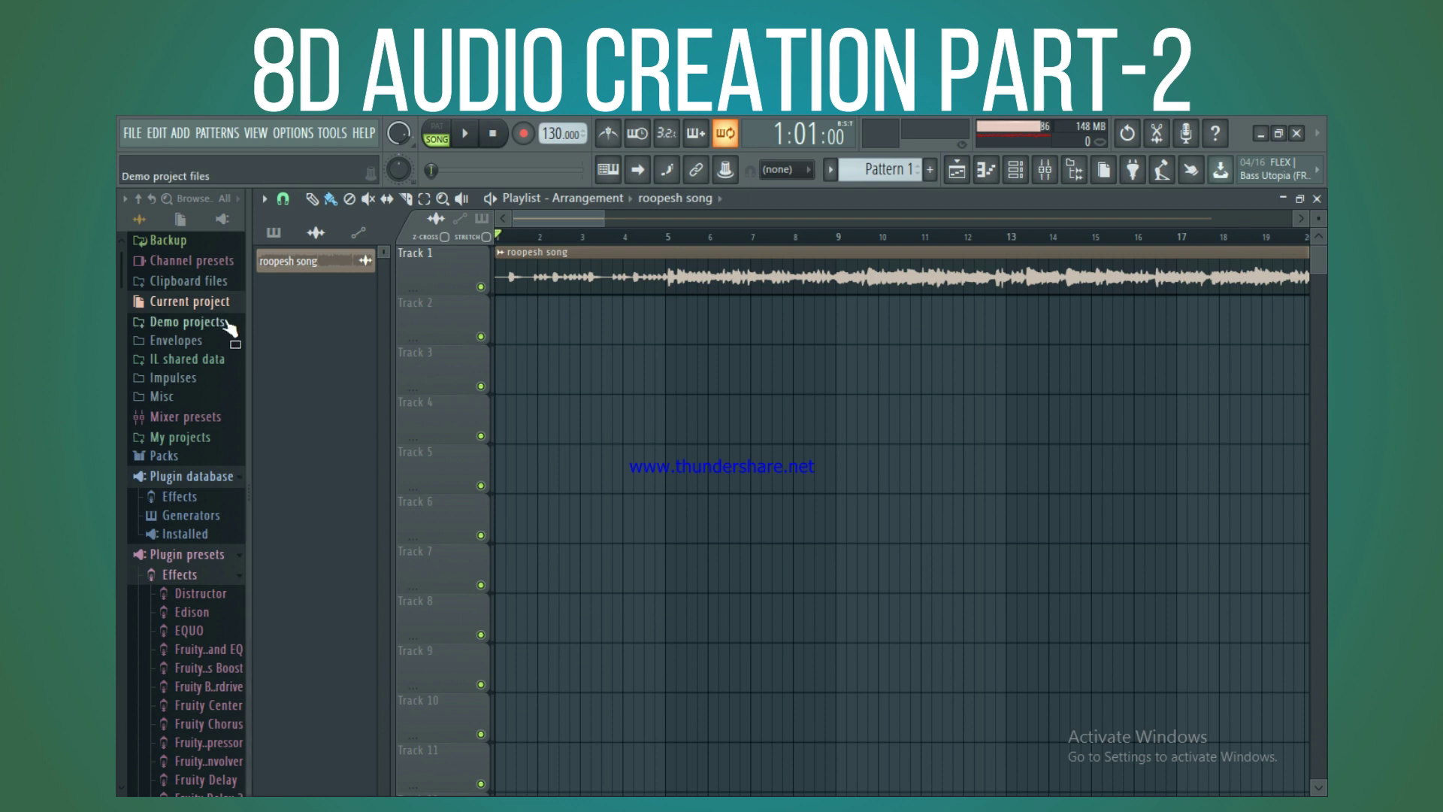
{"action": "left_click", "coordinate": [187, 303]}
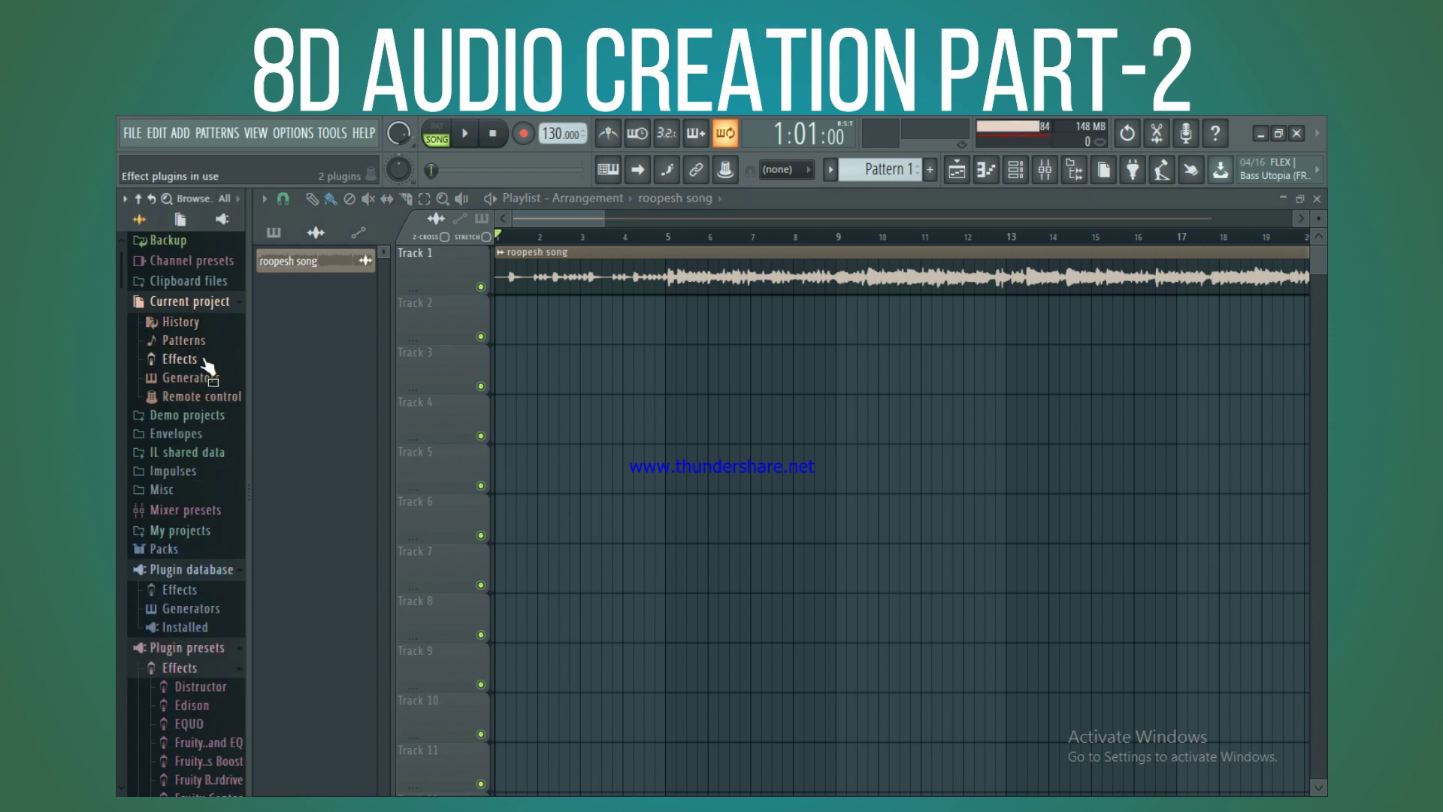
{"action": "left_click", "coordinate": [190, 365]}
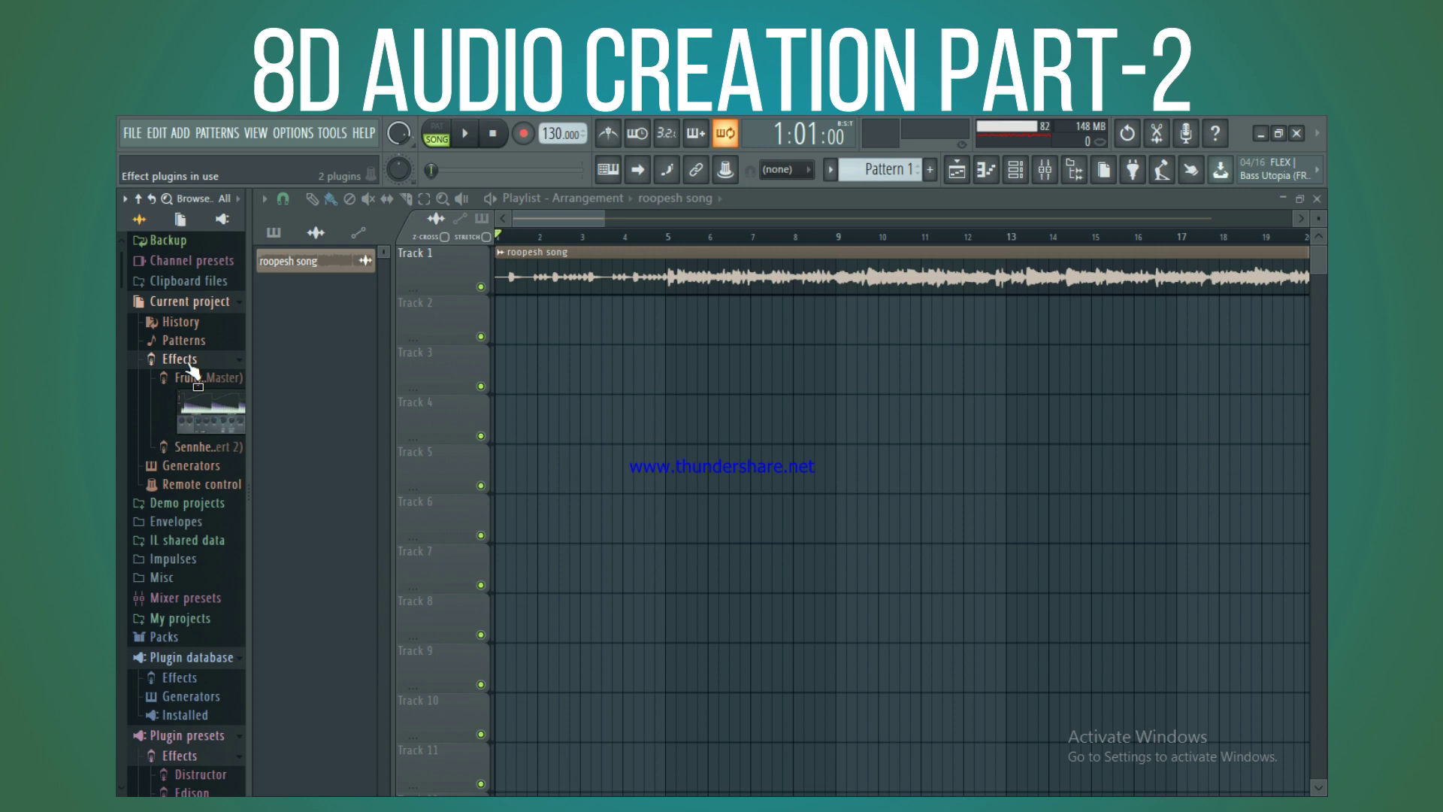
{"action": "left_click", "coordinate": [217, 449]}
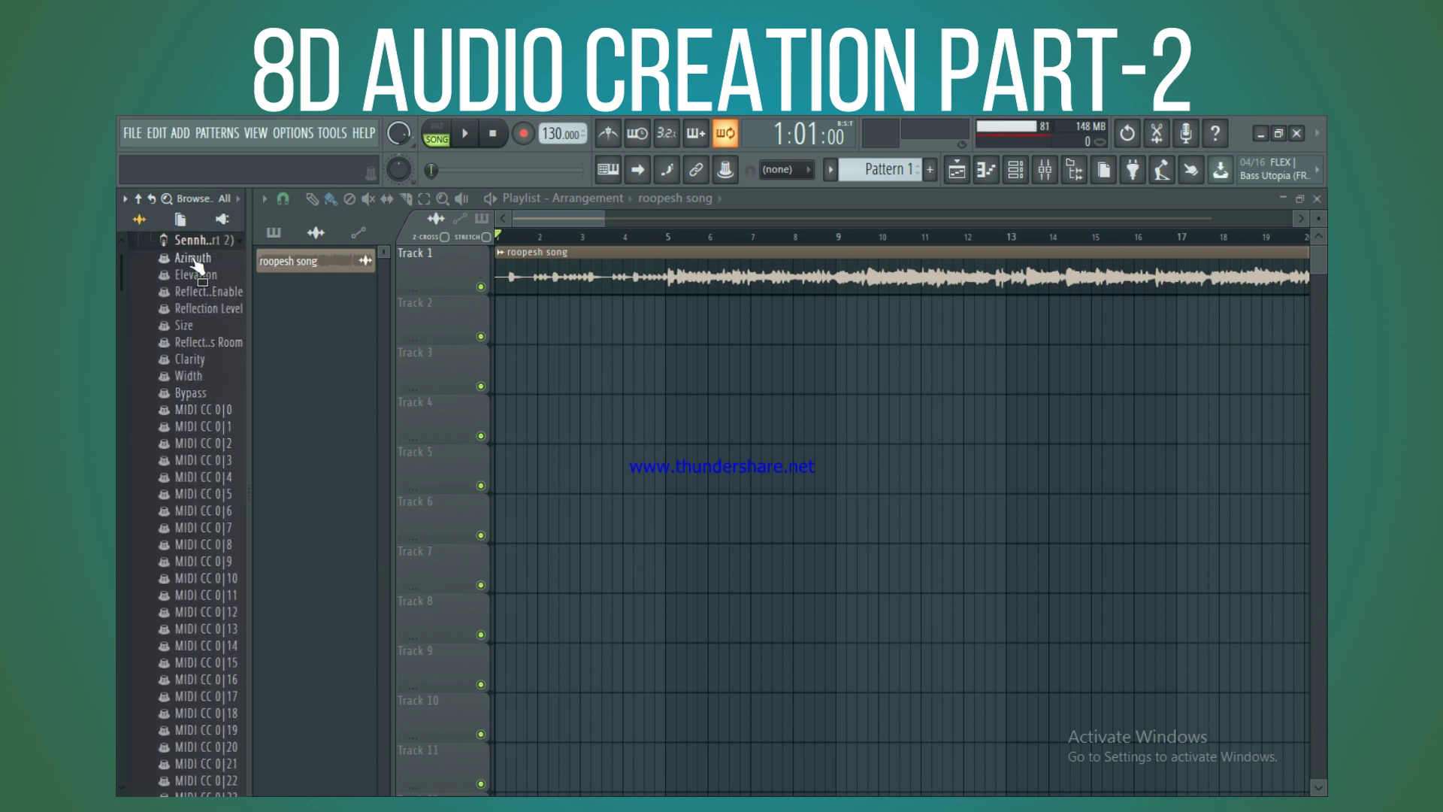
{"action": "left_click_drag", "start_coordinate": [195, 265], "coordinate": [203, 268]}
{"action": "right_click", "coordinate": [197, 257]}
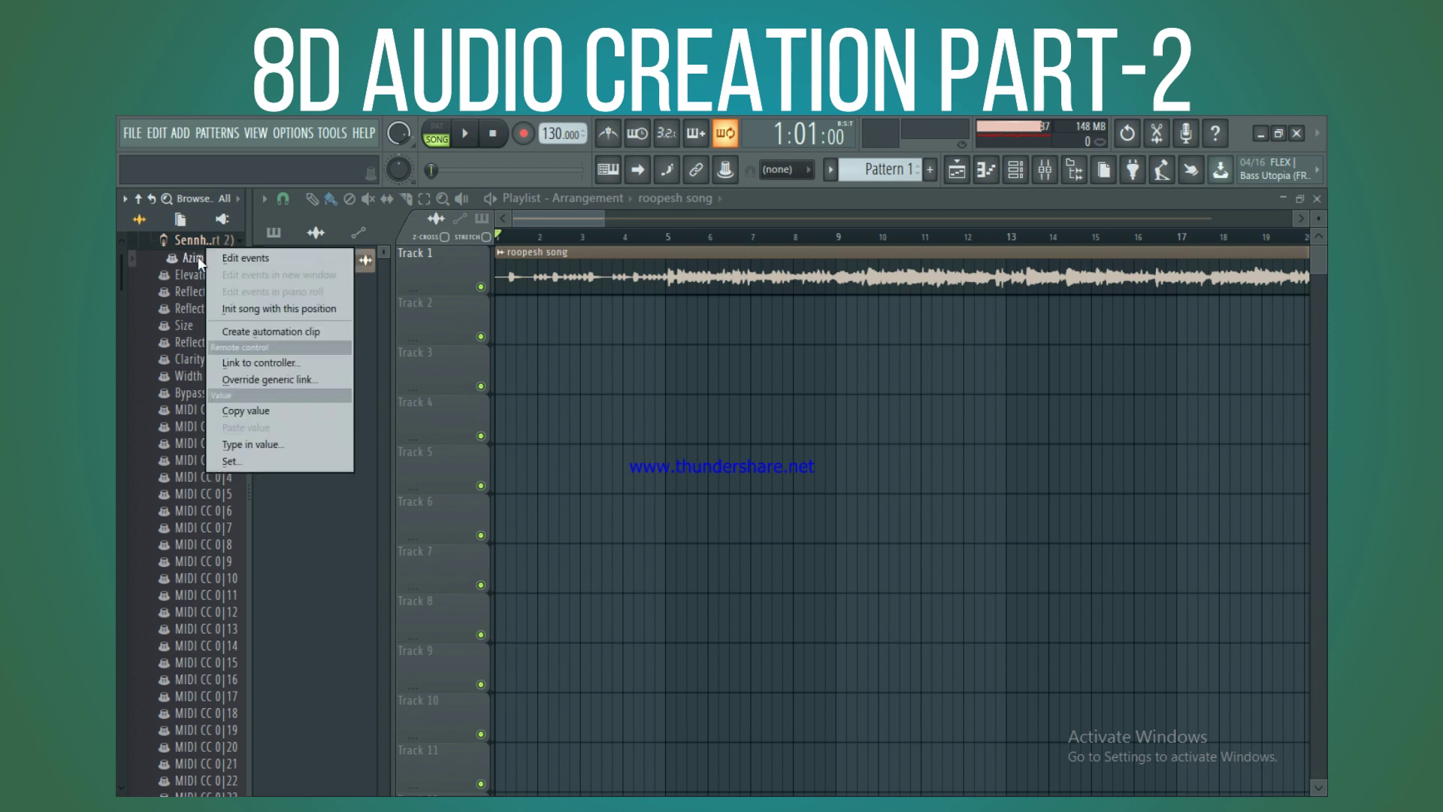
{"action": "left_click", "coordinate": [258, 332]}
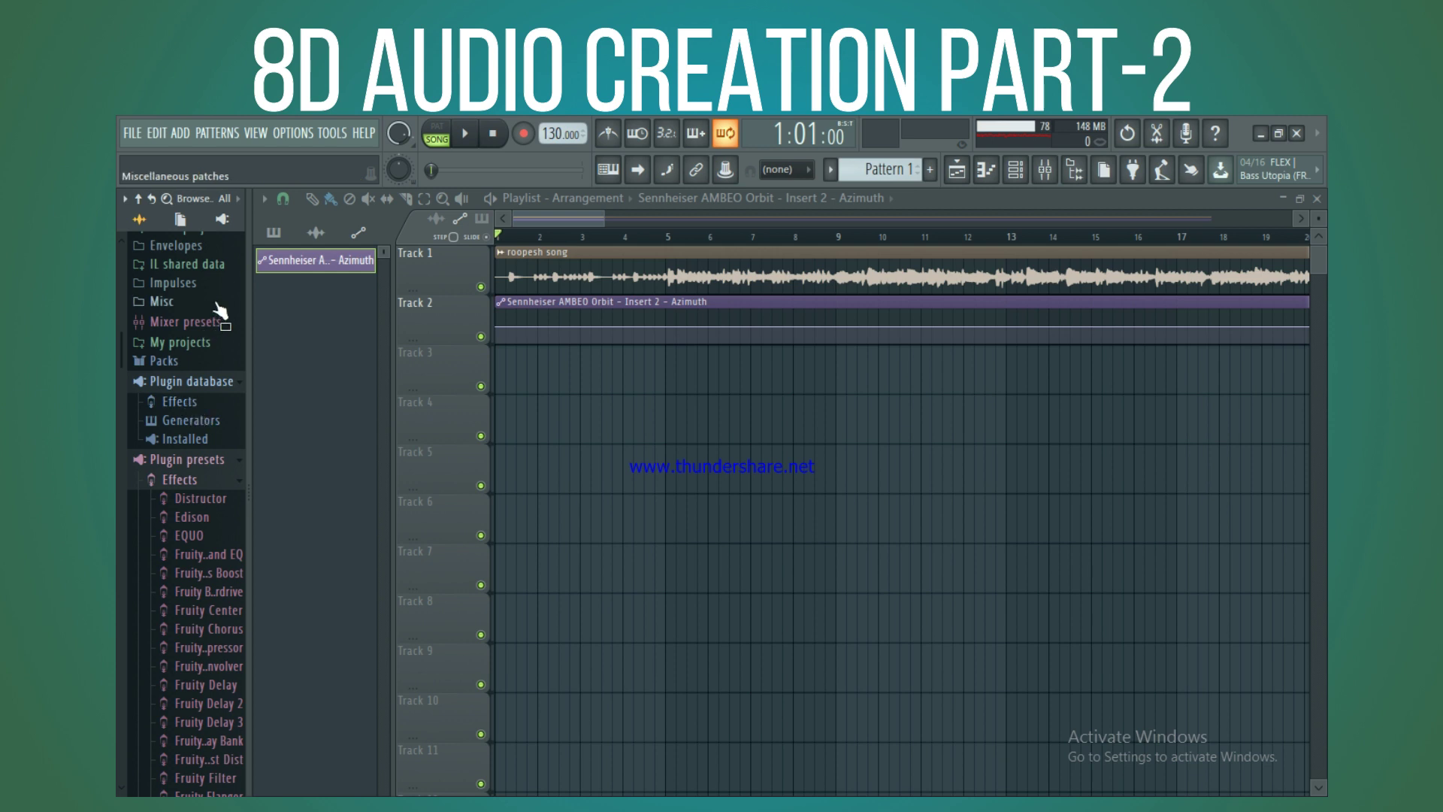
Create an automation clip for the Elevation parameter of the same Sennheiser AMBEO Orbit effect
{"action": "left_click_drag", "start_coordinate": [120, 349], "coordinate": [130, 237]}
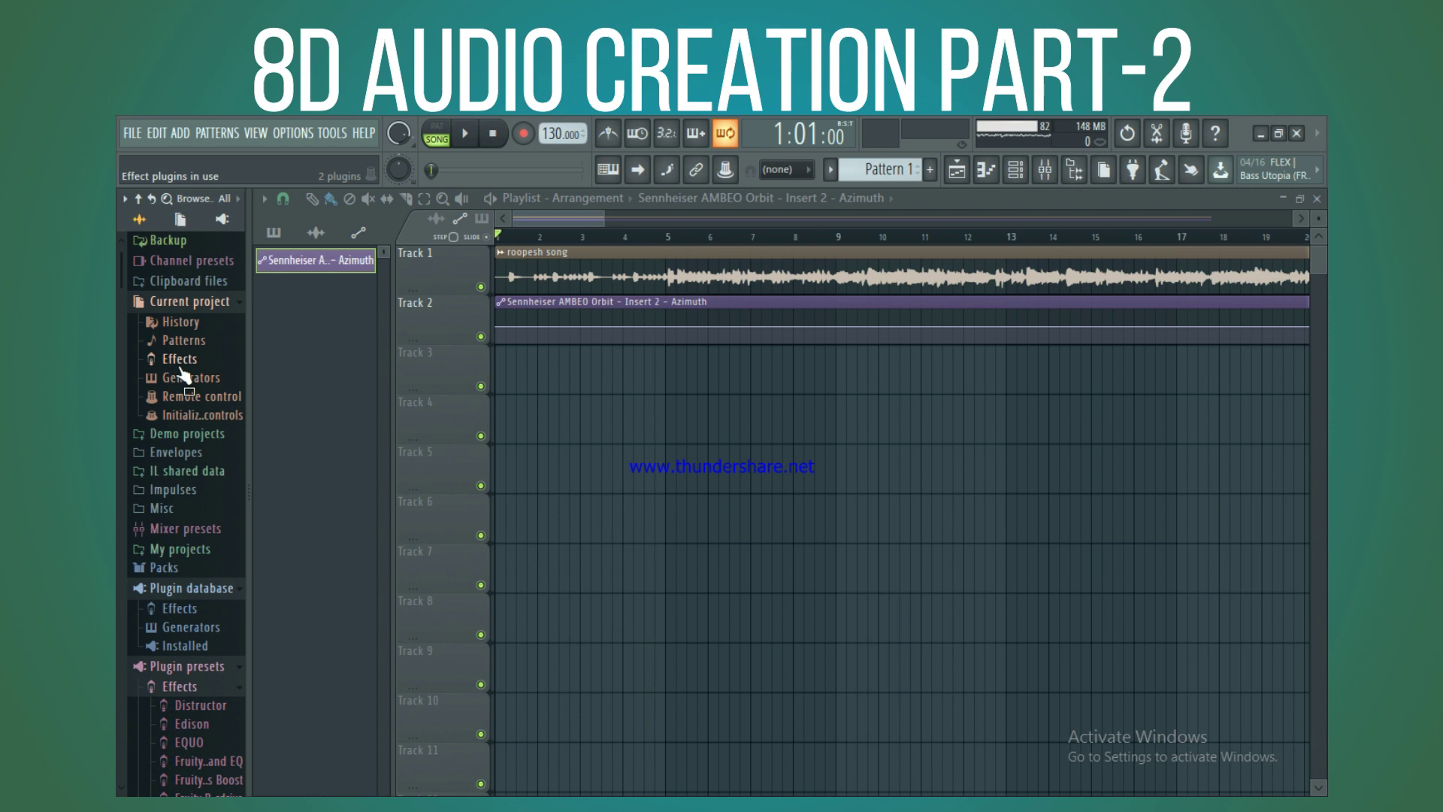
{"action": "left_click", "coordinate": [184, 360]}
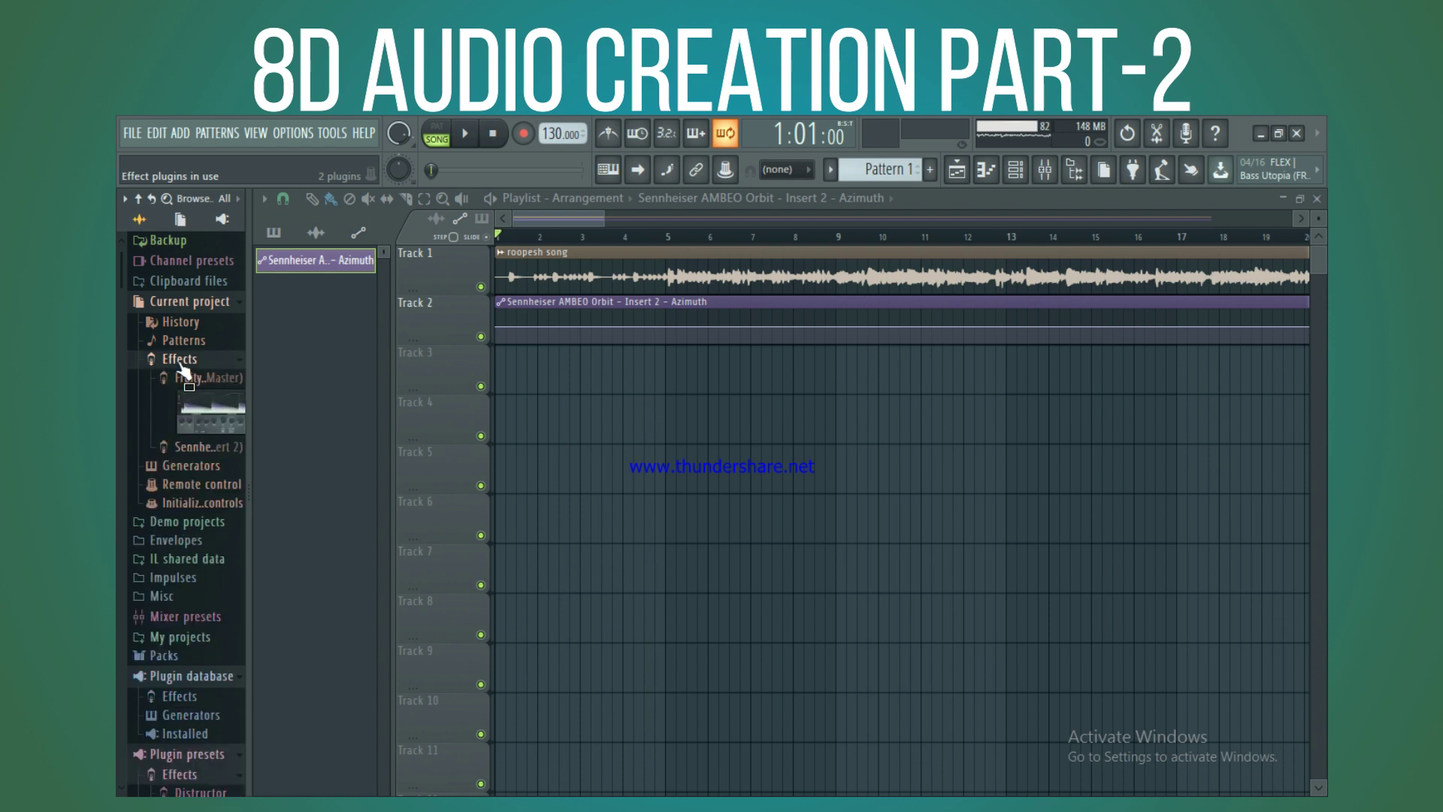
{"action": "left_click", "coordinate": [183, 448]}
{"action": "left_click_drag", "start_coordinate": [188, 274], "coordinate": [188, 272]}
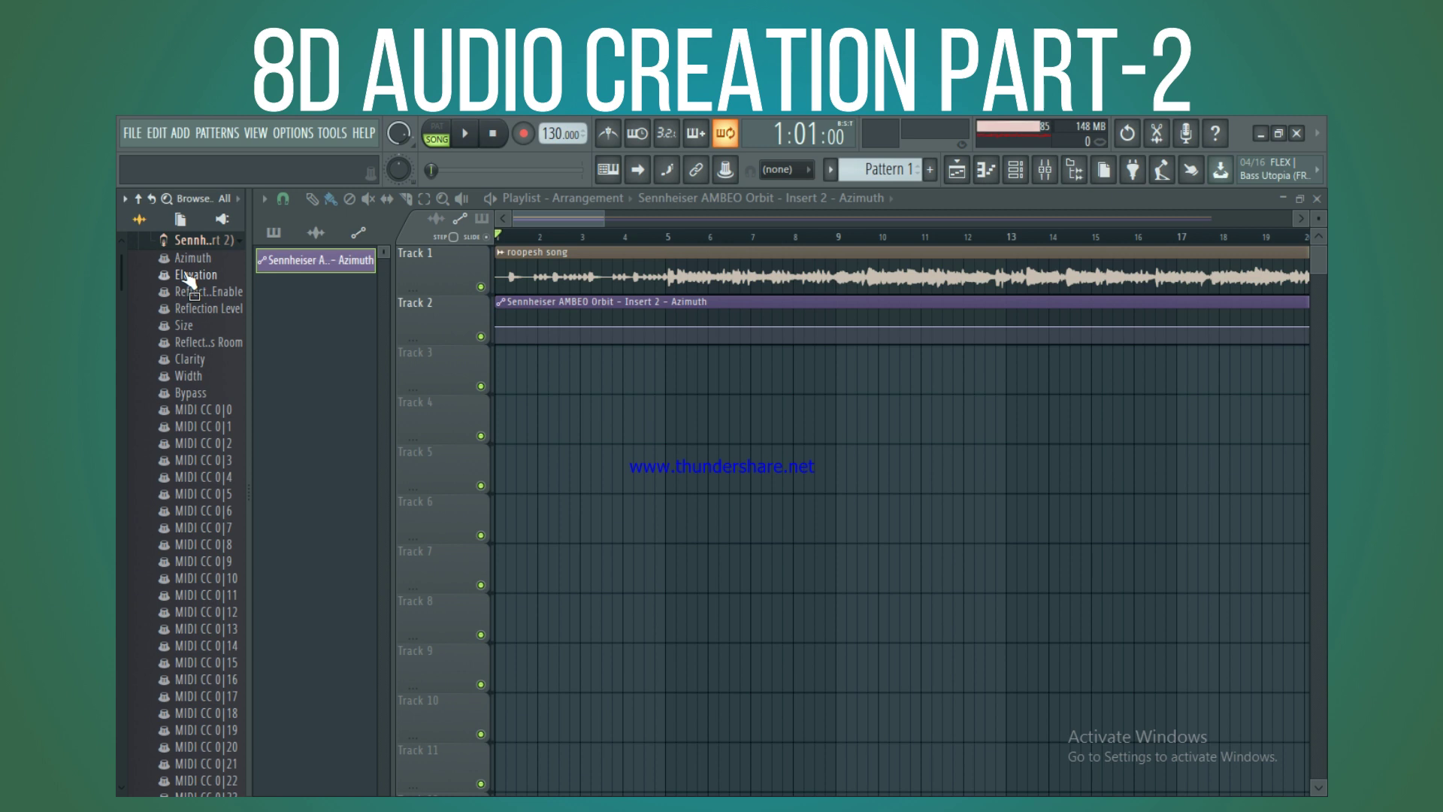
{"action": "right_click", "coordinate": [186, 274]}
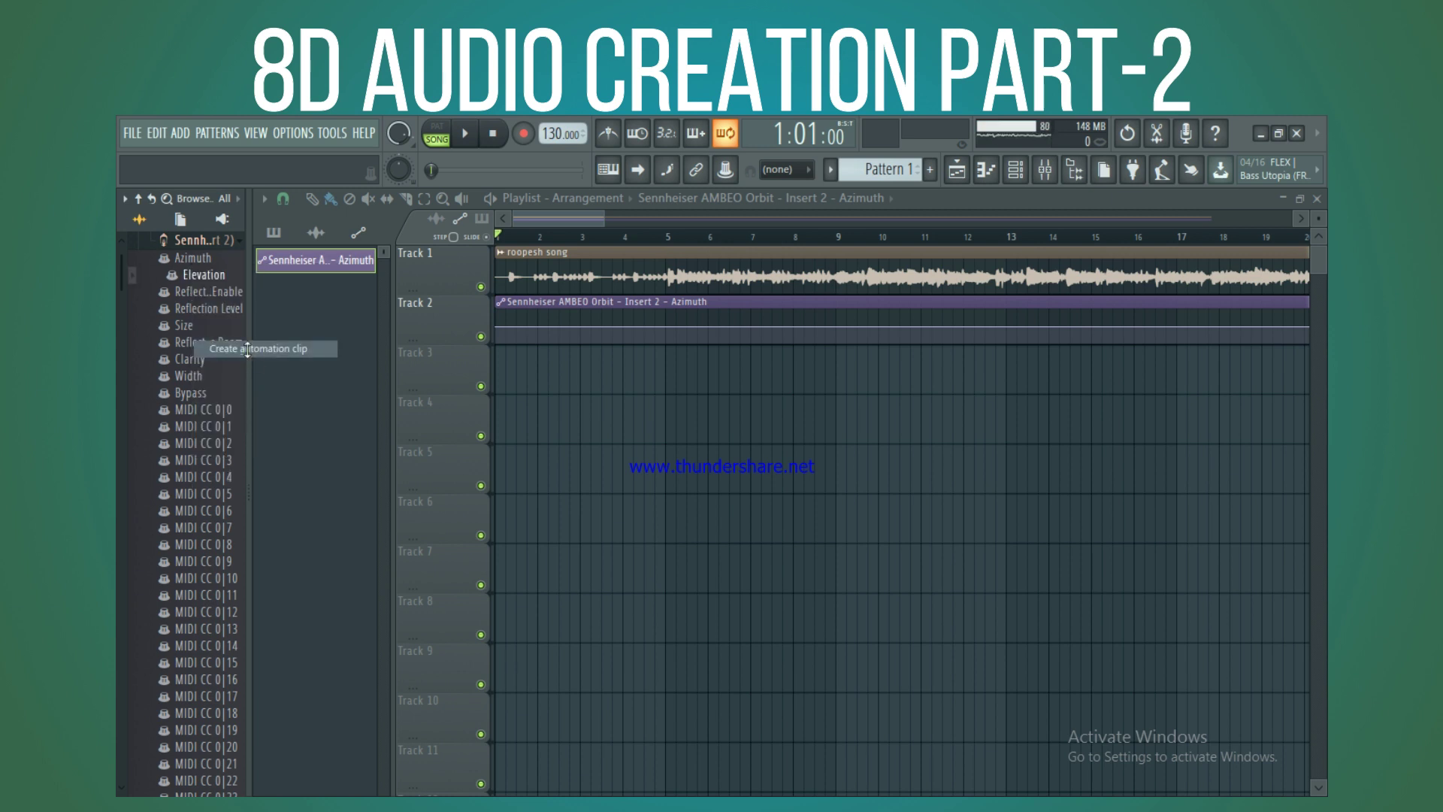
{"action": "left_click", "coordinate": [246, 349]}
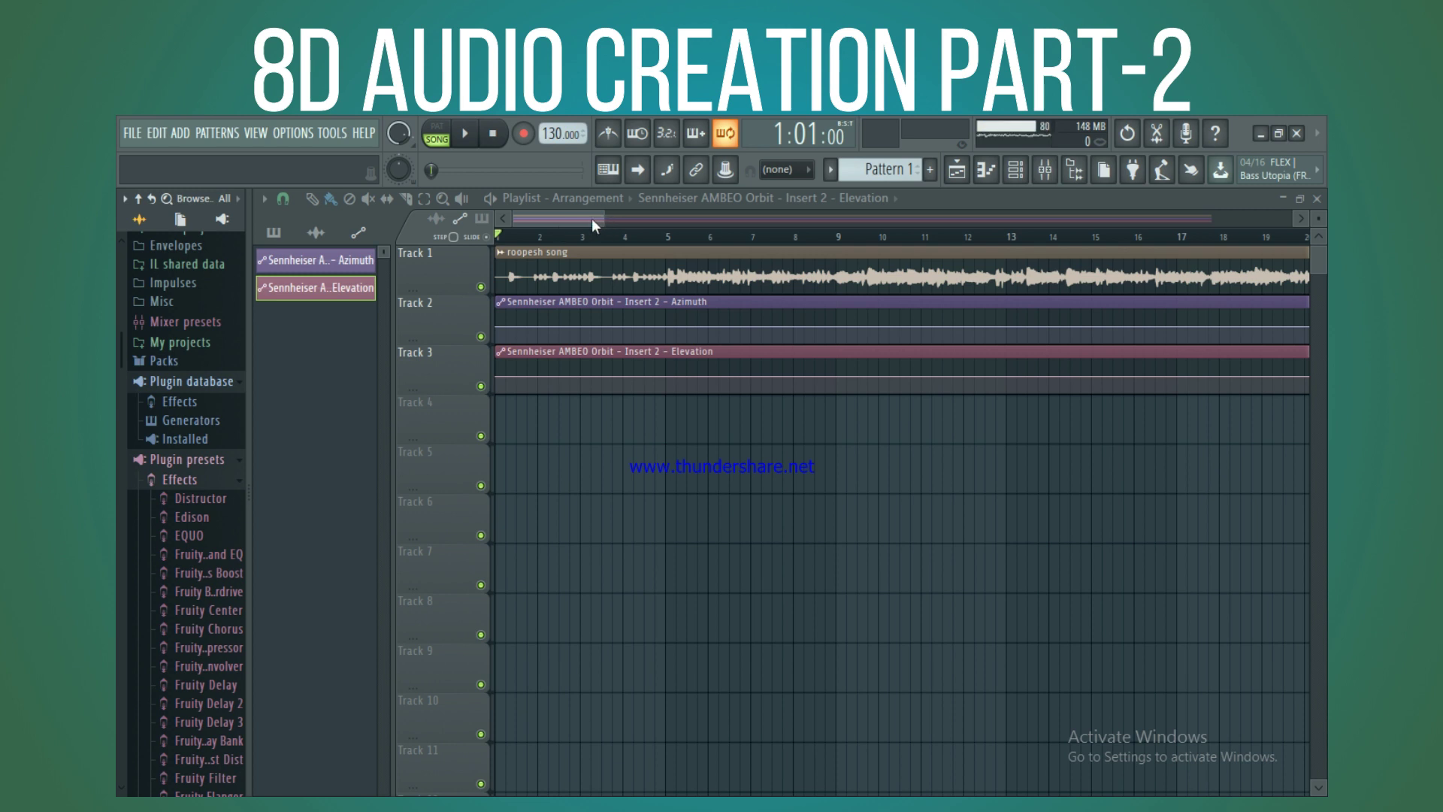
Shorten the Azimuth and Elevation automation clips from the song's full length to end at about 6:09:00
{"action": "left_click_drag", "start_coordinate": [602, 218], "coordinate": [1299, 227]}
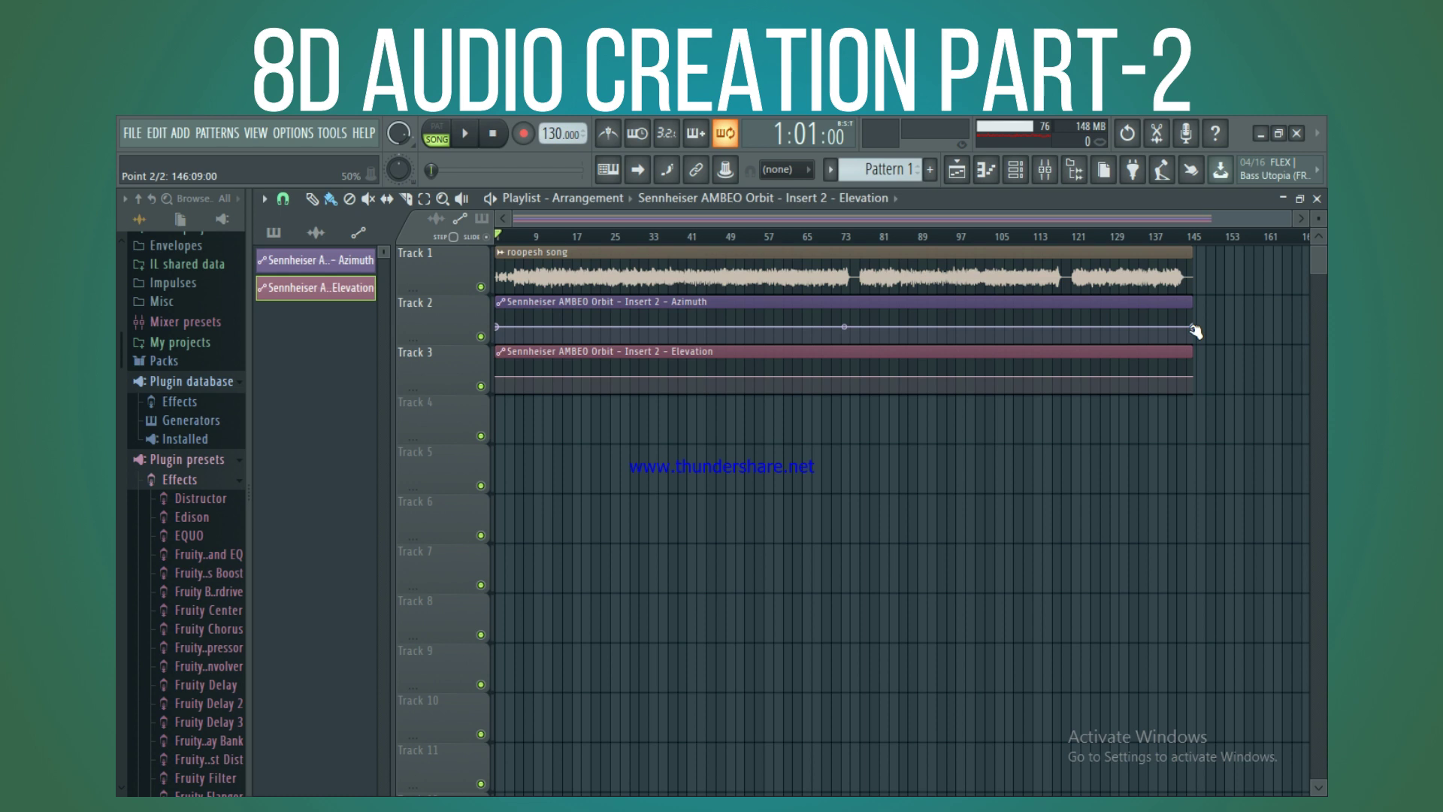
{"action": "left_click_drag", "start_coordinate": [1195, 332], "coordinate": [1095, 331]}
{"action": "left_click_drag", "start_coordinate": [1004, 339], "coordinate": [520, 328]}
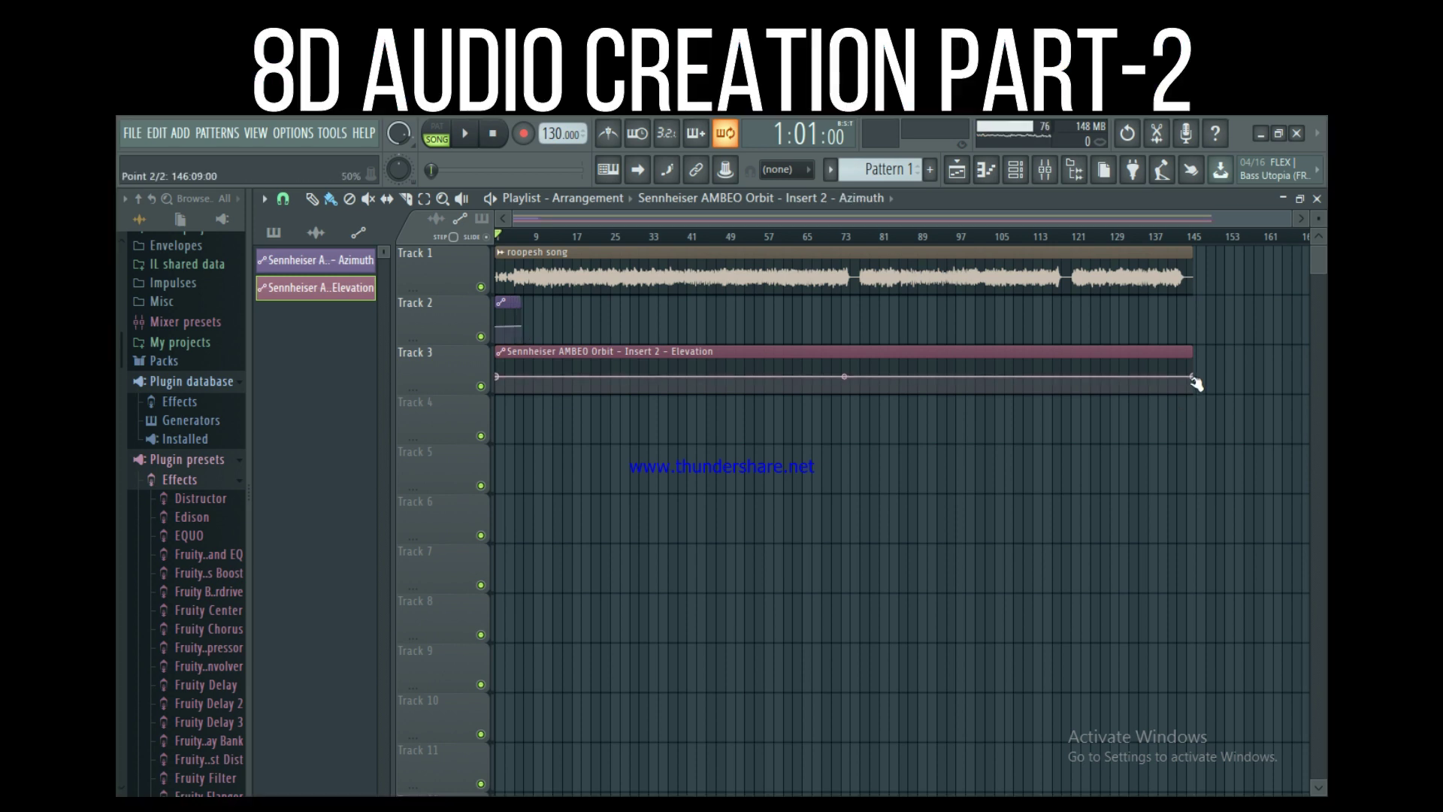
{"action": "left_click_drag", "start_coordinate": [1083, 380], "coordinate": [526, 380]}
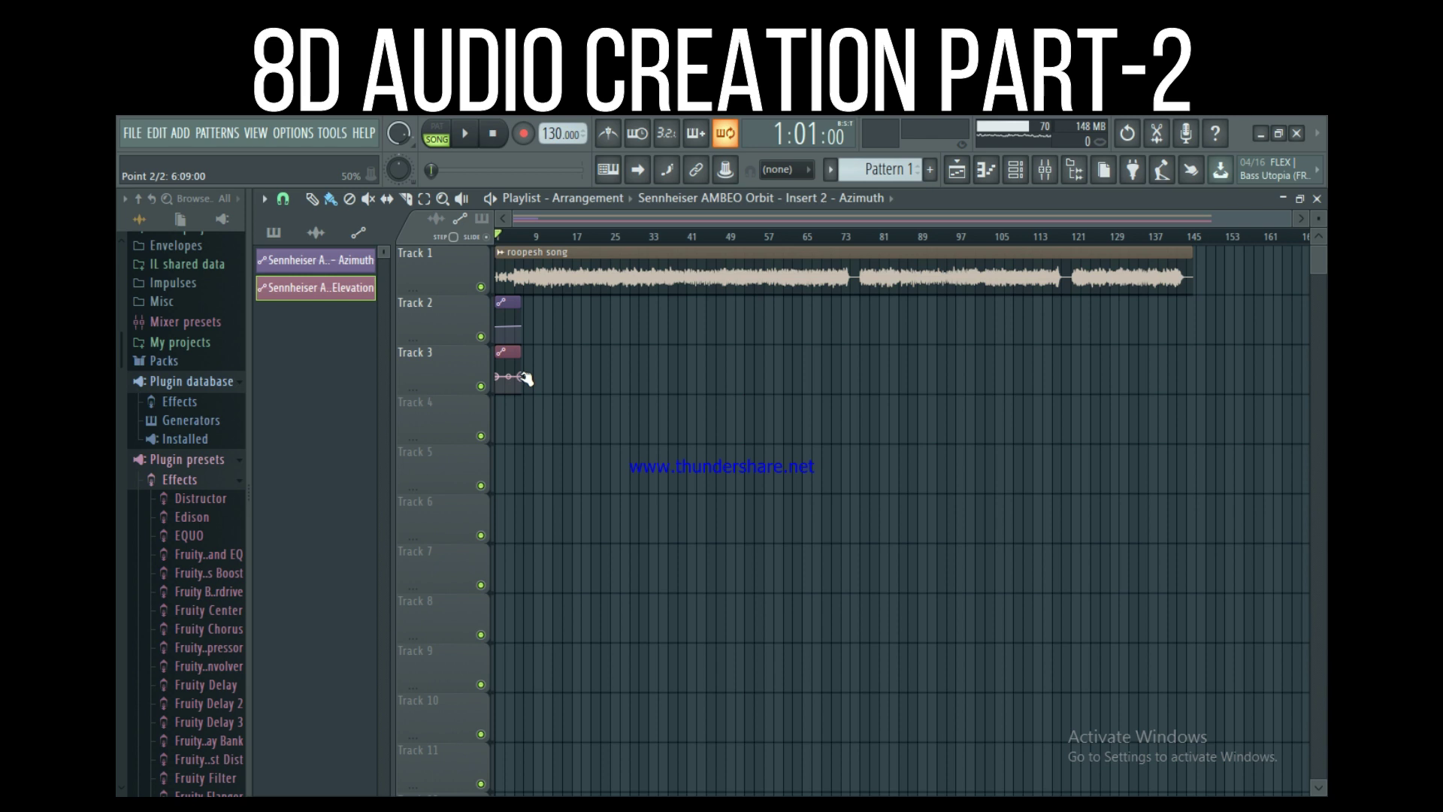
Shorten the Azimuth clip to end at bar 5 and shape it as a straight ramp rising from minimum to maximum
{"action": "scroll", "coordinate": [539, 255], "scroll_direction": "up", "scroll_amount": 5}
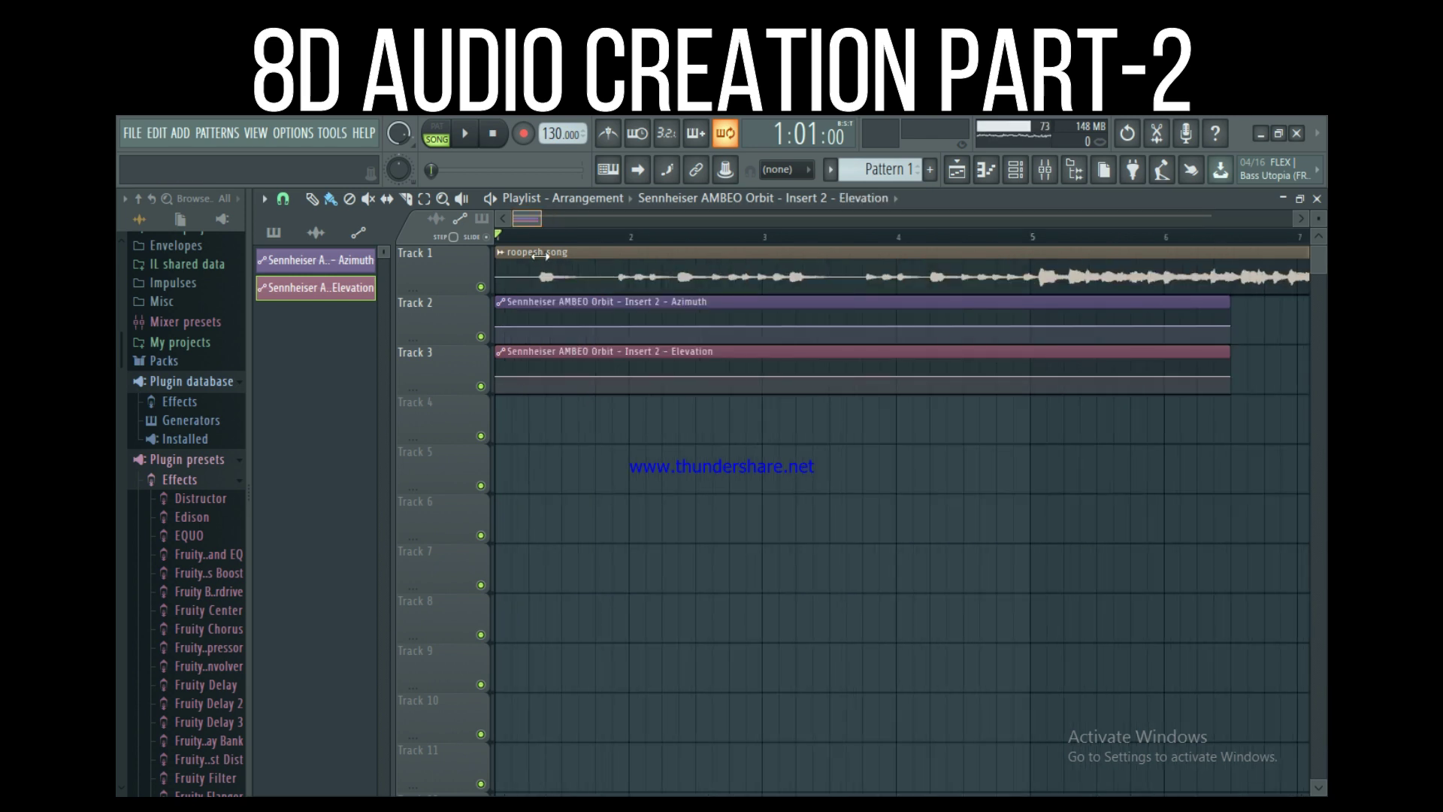
{"action": "scroll", "coordinate": [540, 256], "scroll_direction": "down", "scroll_amount": 2}
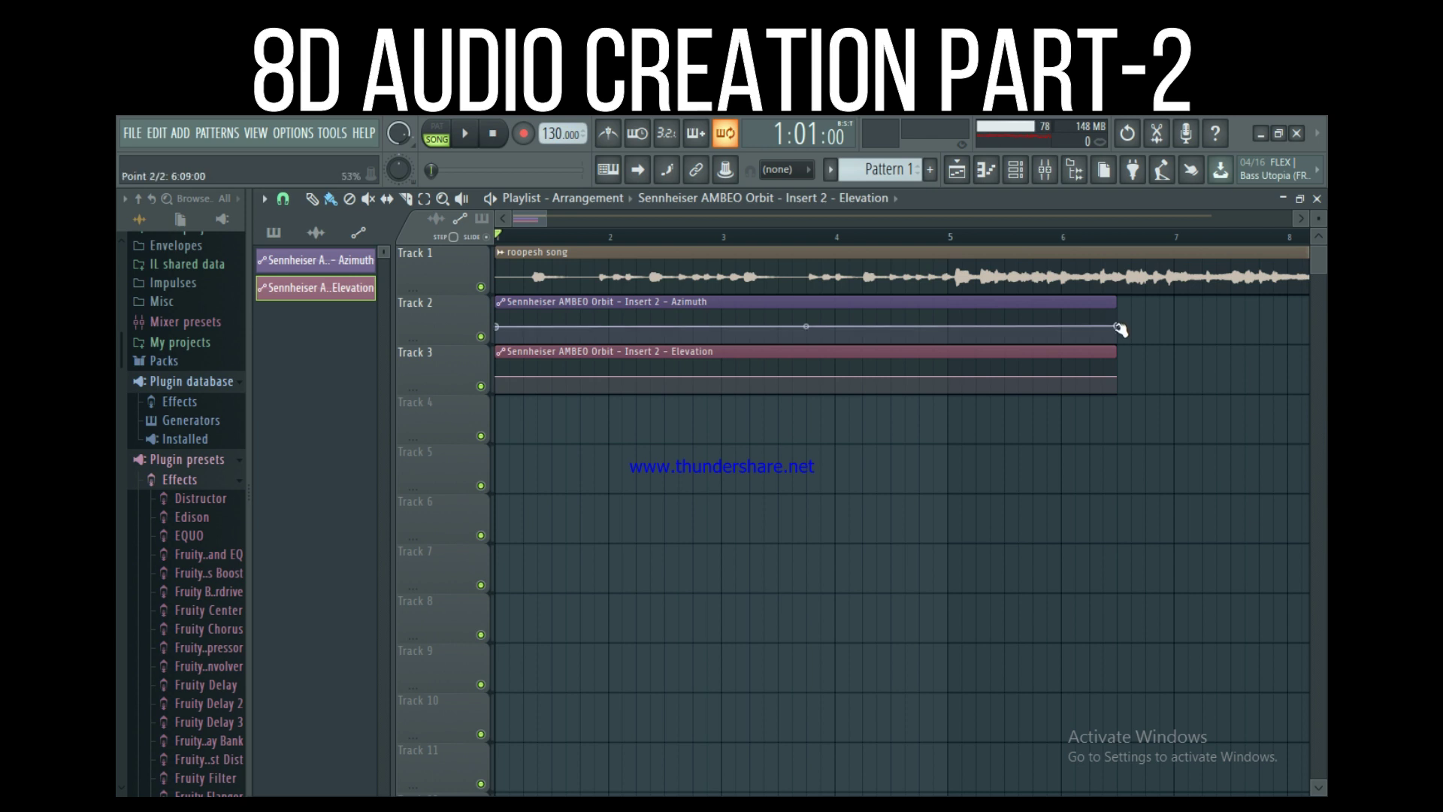
{"action": "left_click_drag", "start_coordinate": [1120, 329], "coordinate": [949, 331]}
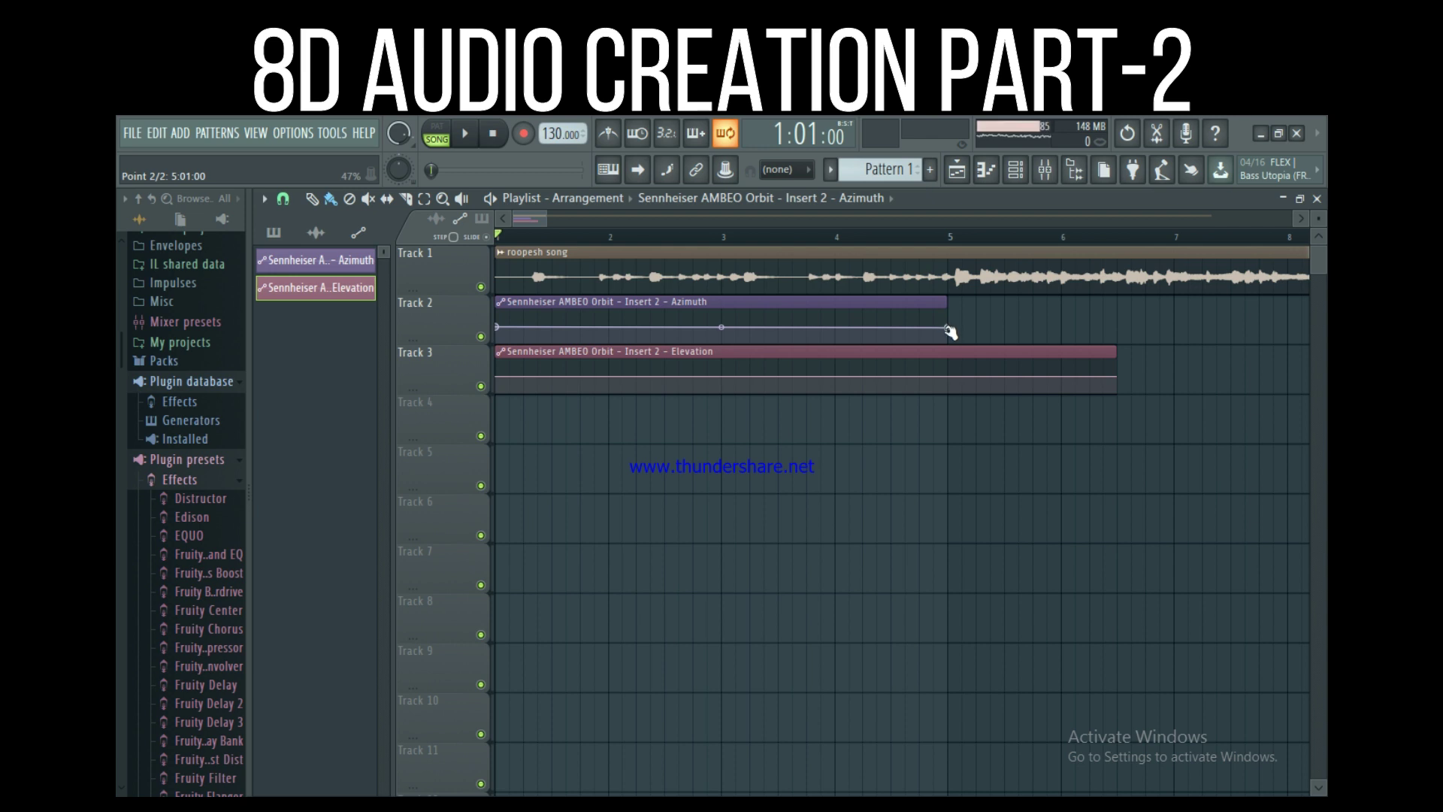
{"action": "left_click_drag", "start_coordinate": [948, 331], "coordinate": [960, 314]}
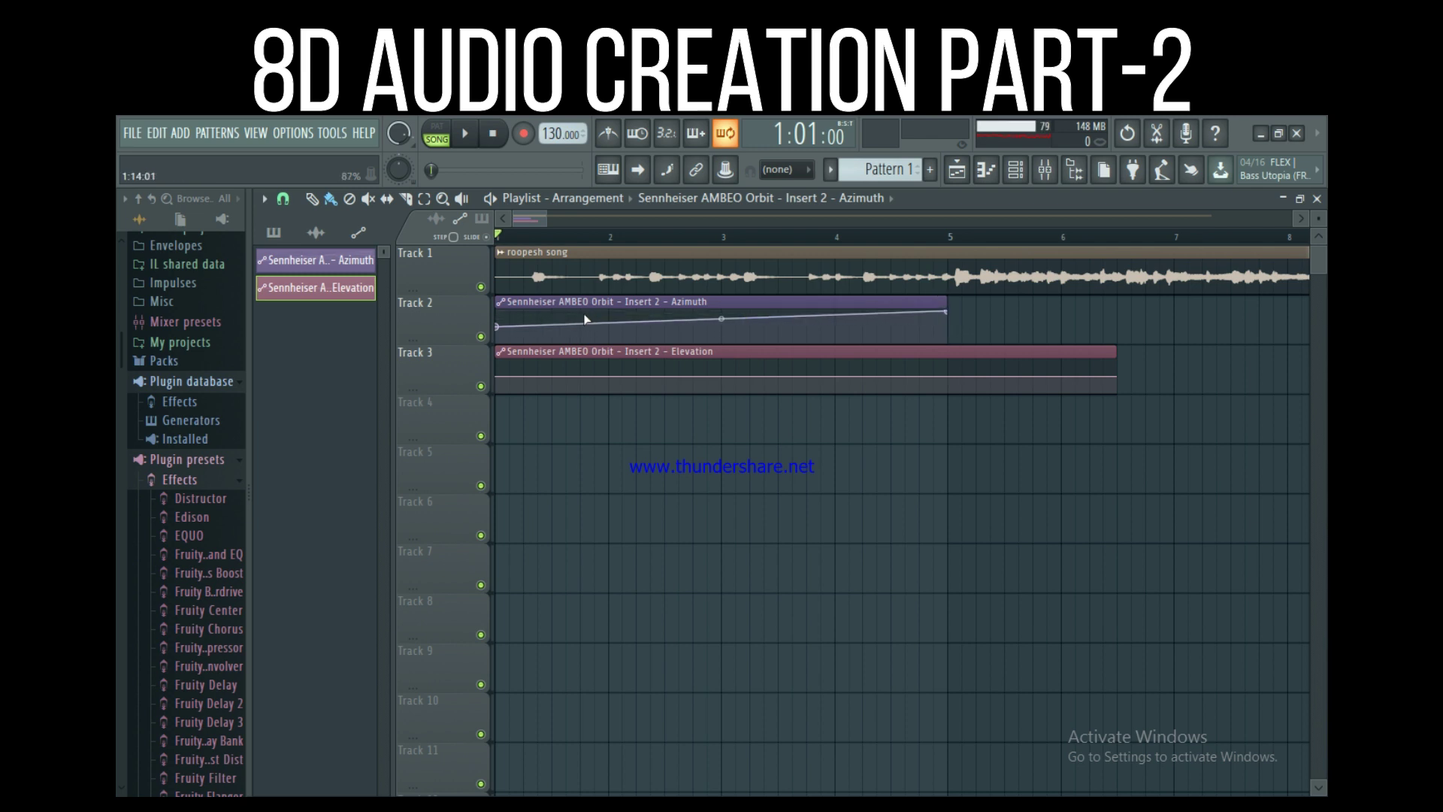
{"action": "left_click_drag", "start_coordinate": [463, 343], "coordinate": [464, 451]}
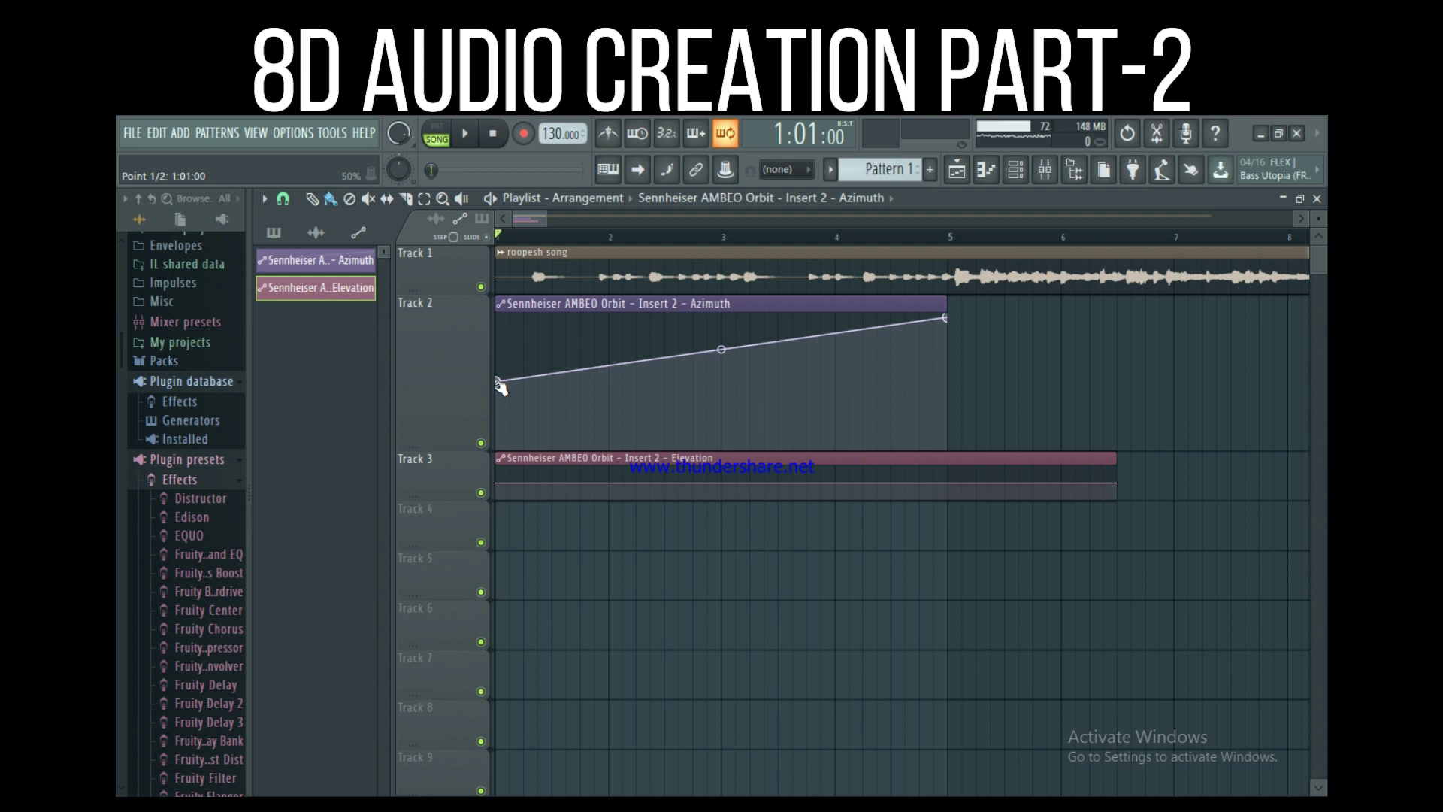
{"action": "left_click_drag", "start_coordinate": [498, 386], "coordinate": [496, 455]}
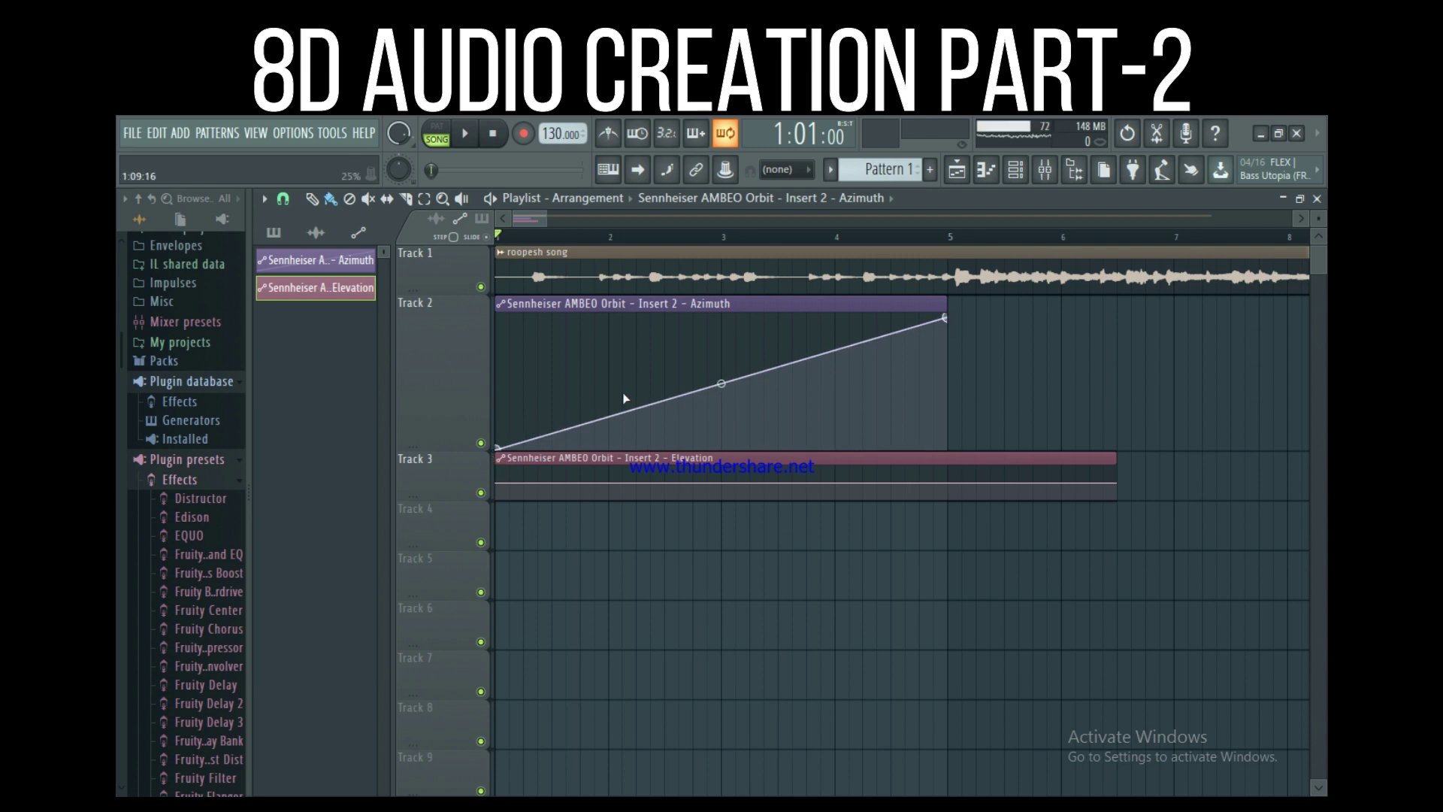
Duplicate the Azimuth ramp clip back to back along Track 2 until the copies reach bar 29
{"action": "left_click", "coordinate": [859, 306]}
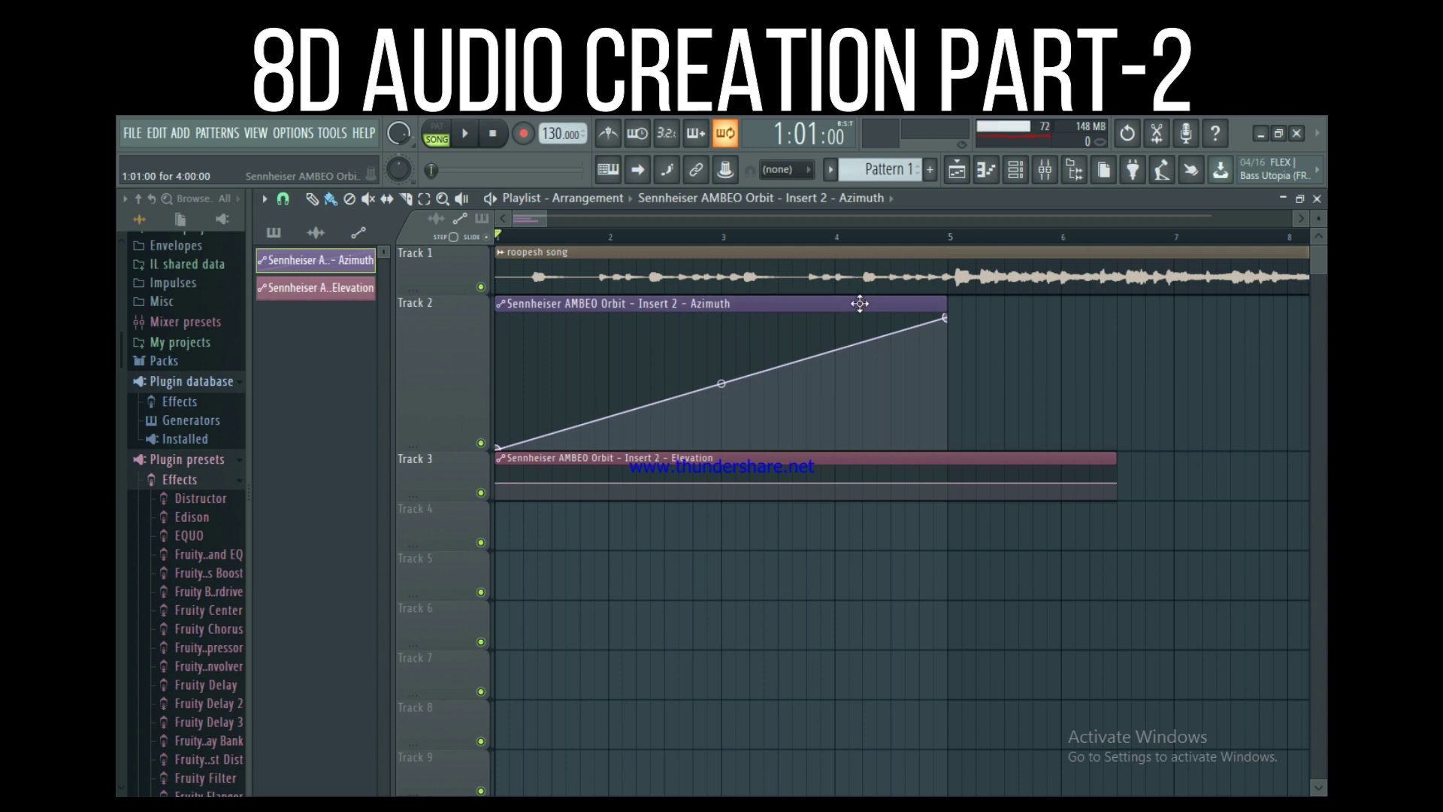
{"action": "left_click", "coordinate": [952, 340]}
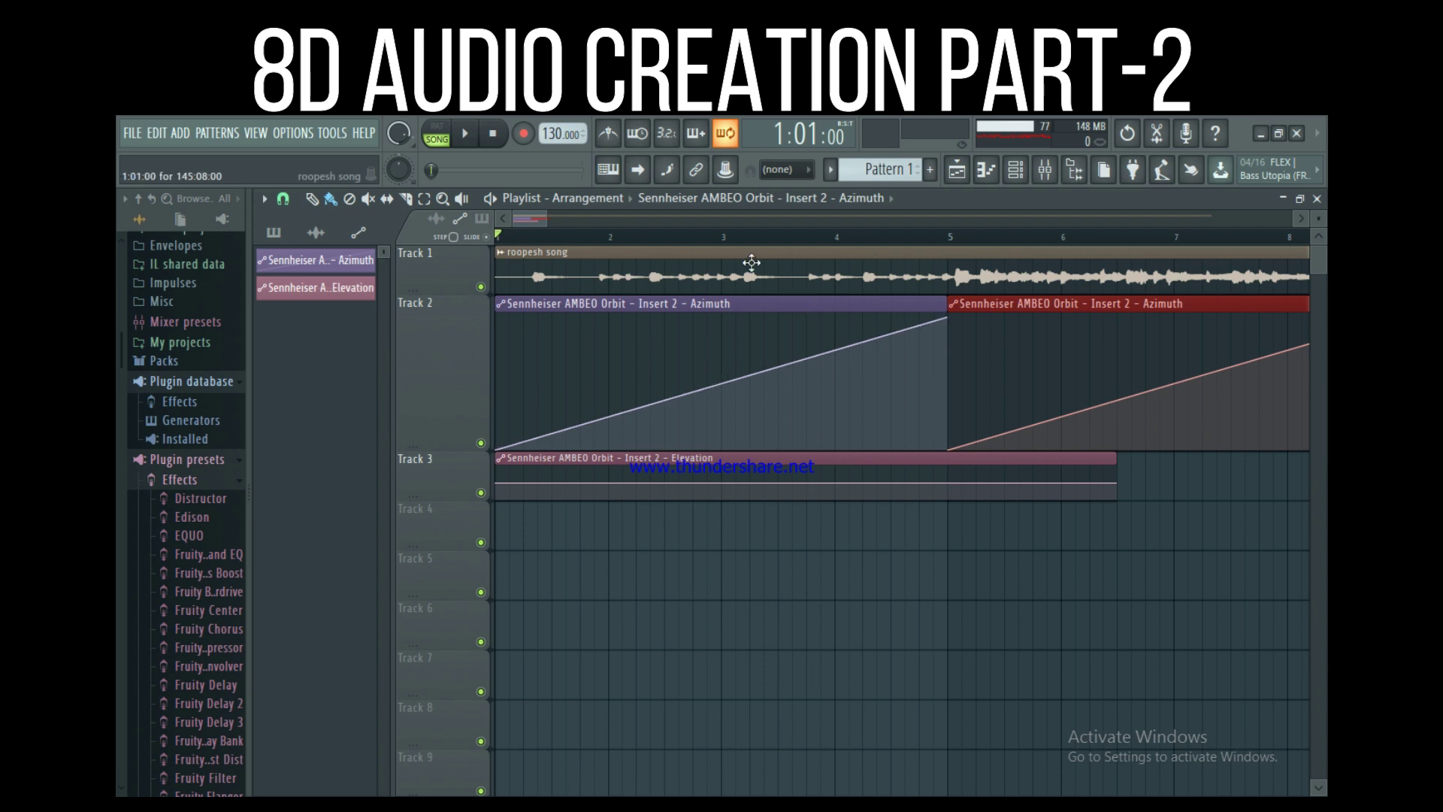
{"action": "left_click_drag", "start_coordinate": [548, 219], "coordinate": [692, 237]}
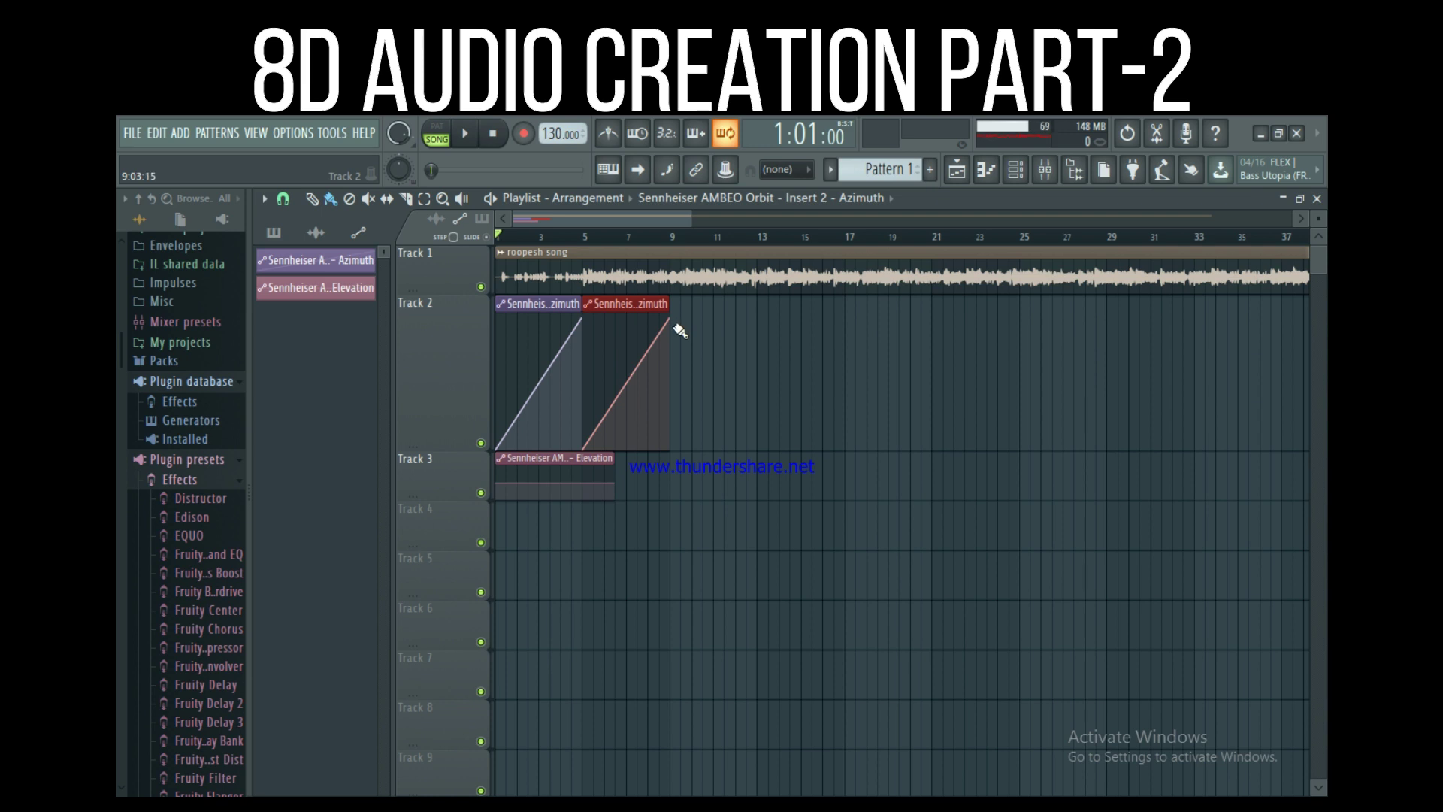
{"action": "key", "text": "ctrl+b"}
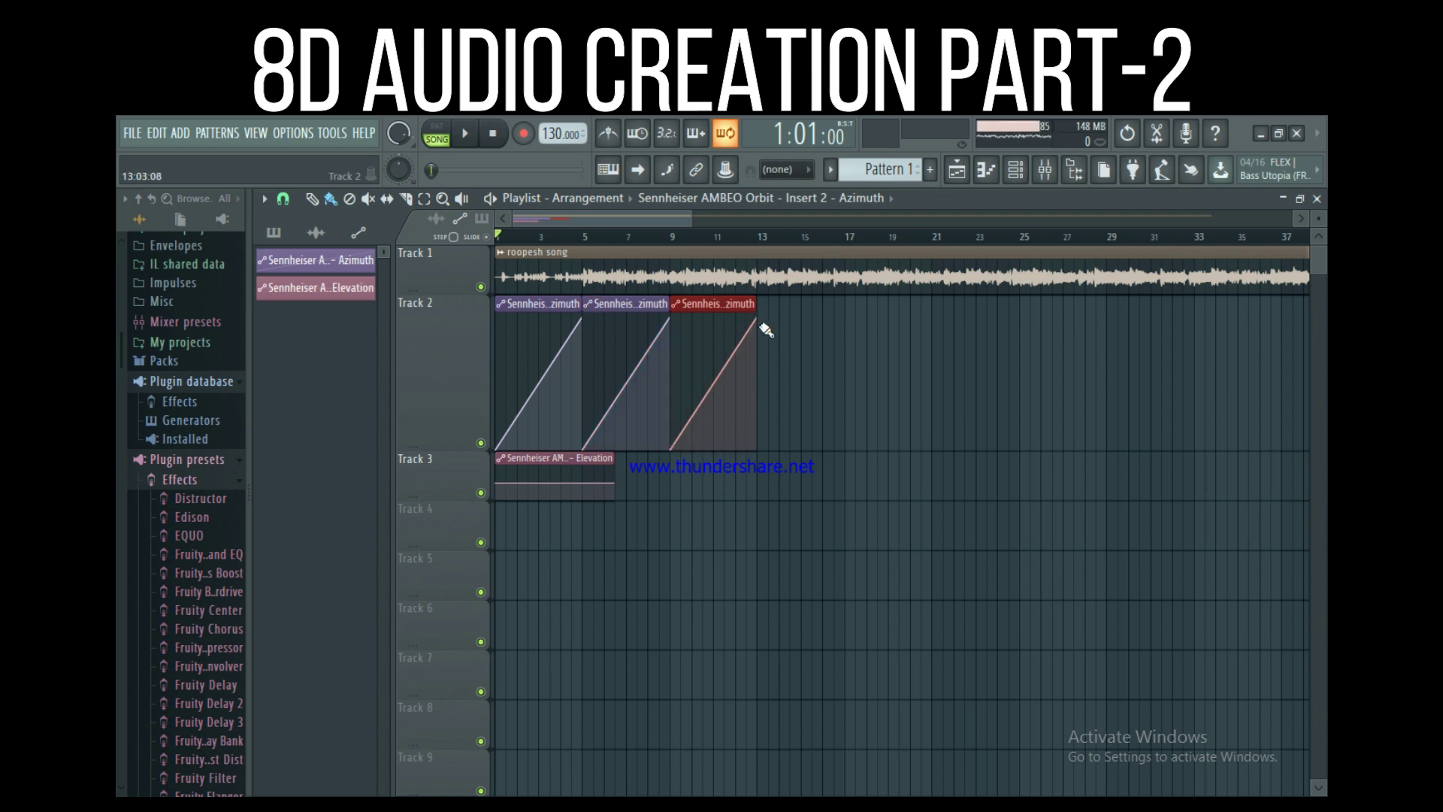
{"action": "key", "text": "ctrl+b"}
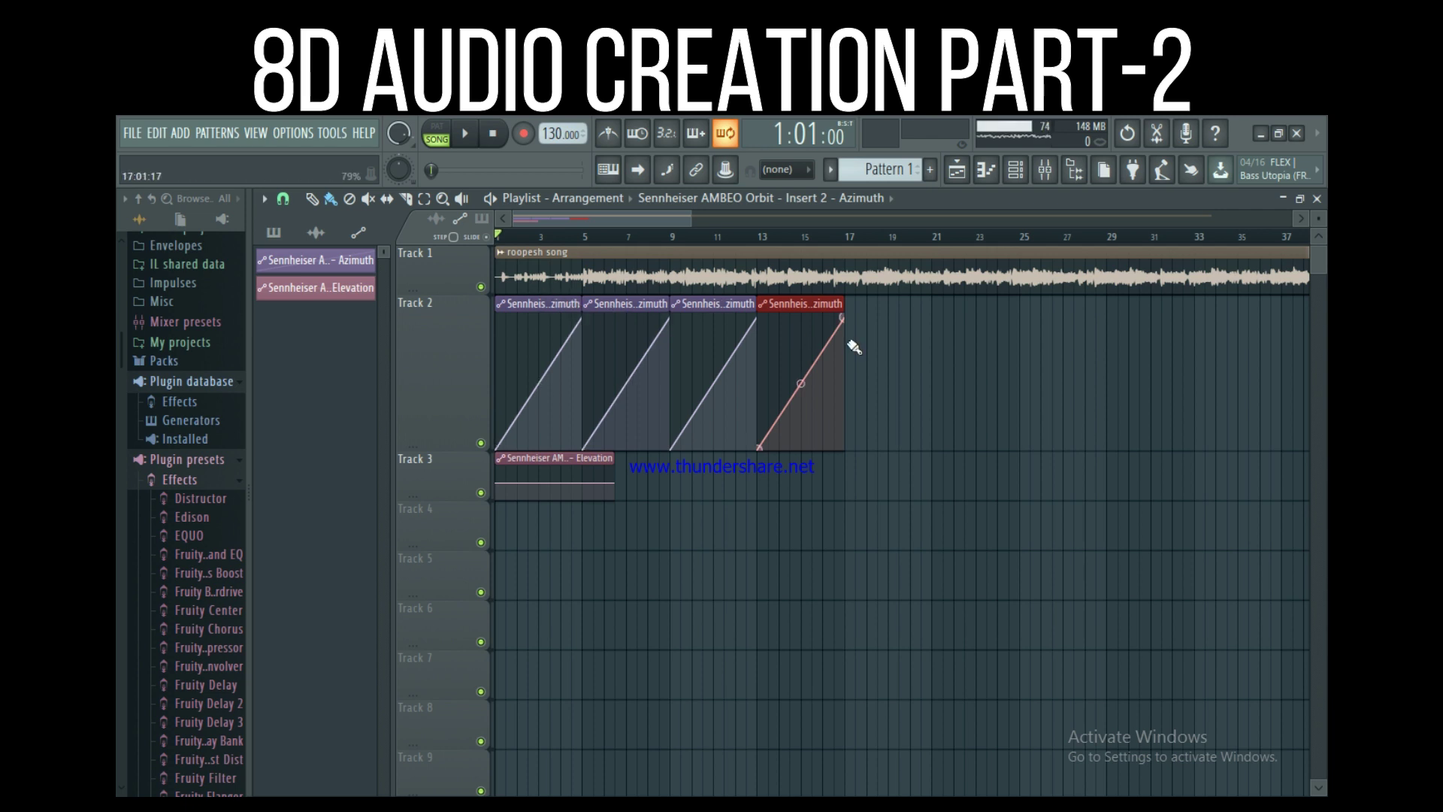
{"action": "key", "text": "ctrl+b"}
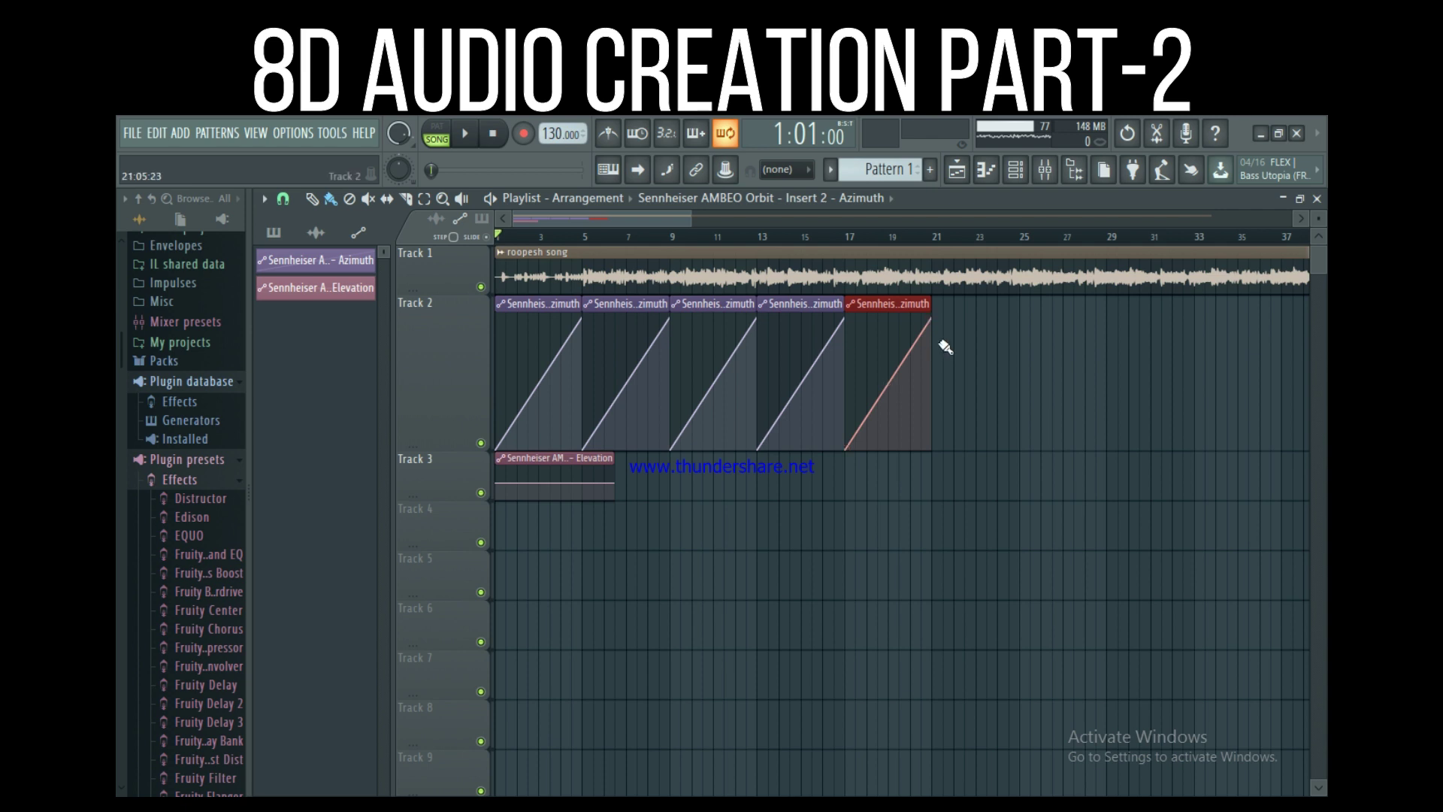
{"action": "key", "text": "ctrl+b"}
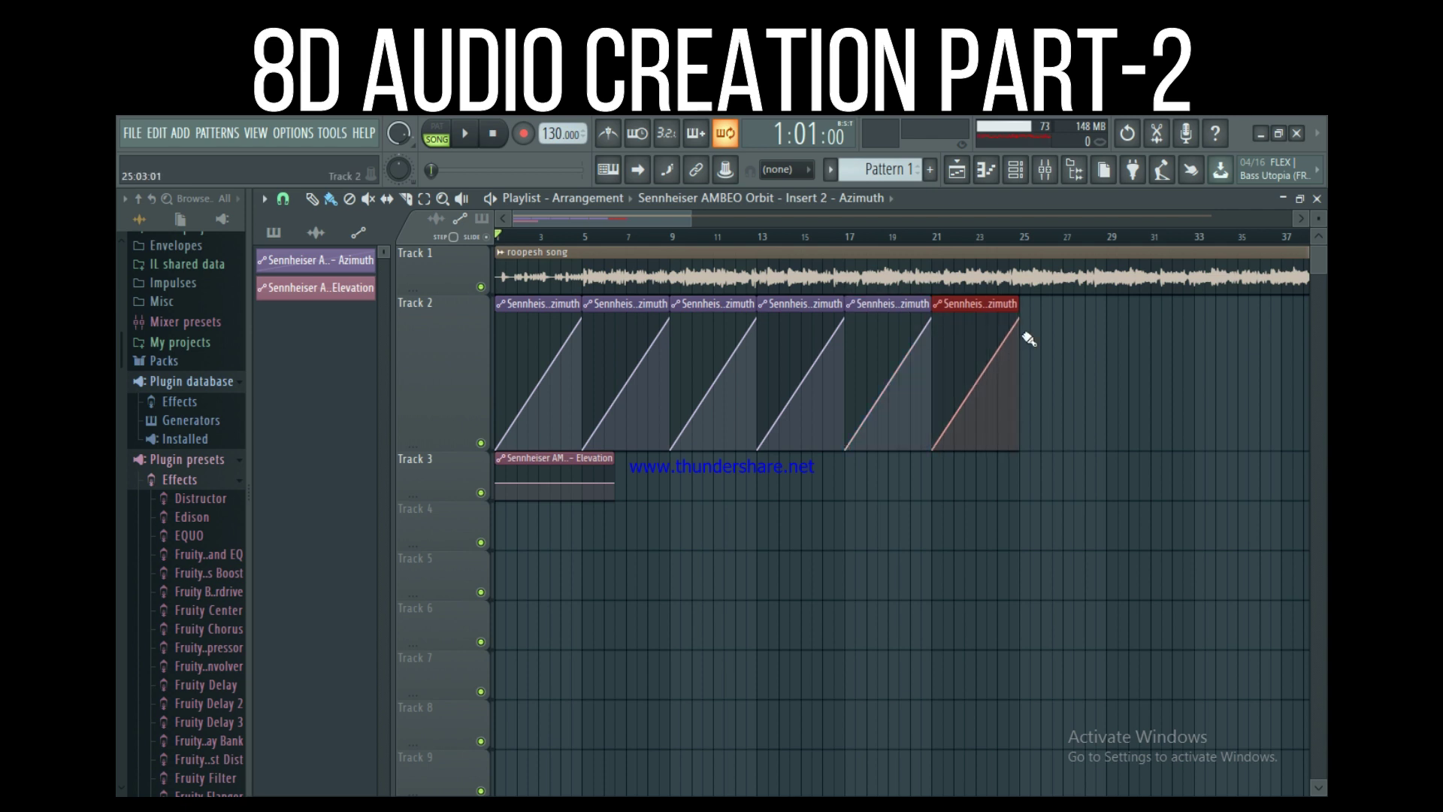
{"action": "key", "text": "ctrl+b"}
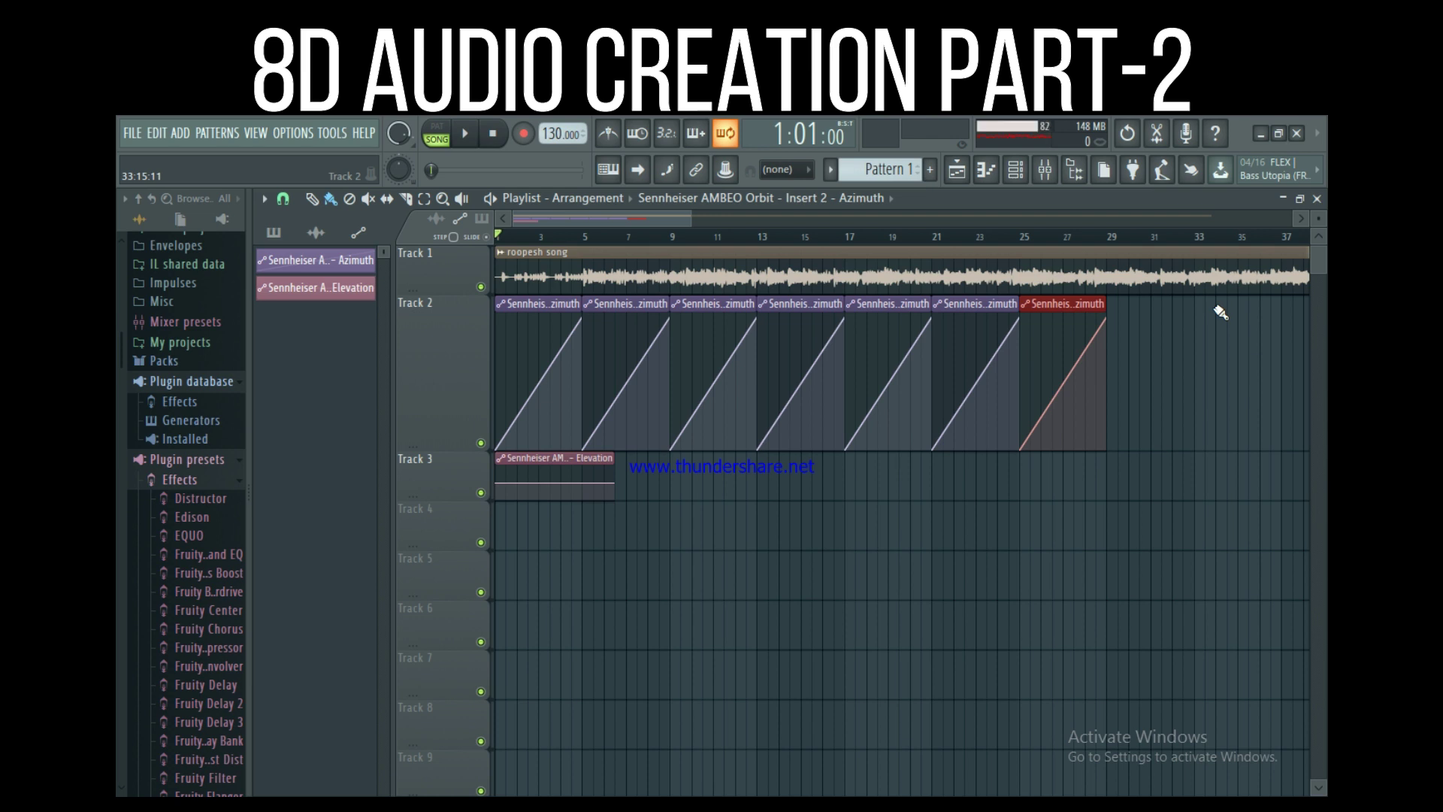
Shorten the Elevation clip to end at bar 5, enlarge Track 3, and level the clip's end point at about 50%
{"action": "left_click_drag", "start_coordinate": [689, 213], "coordinate": [552, 365]}
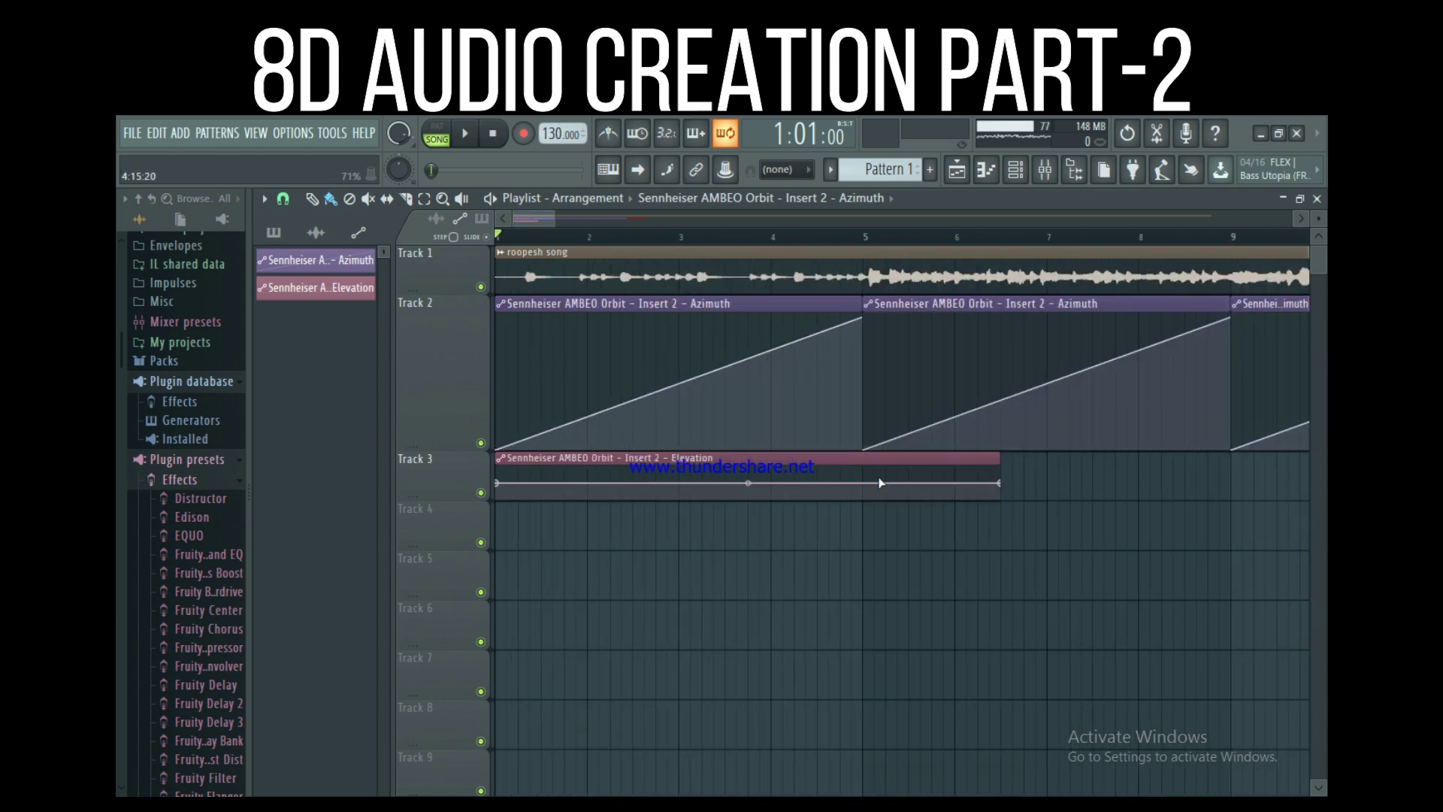
{"action": "mouse_move", "coordinate": [1003, 478]}
{"action": "left_click_drag", "start_coordinate": [1005, 487], "coordinate": [869, 486]}
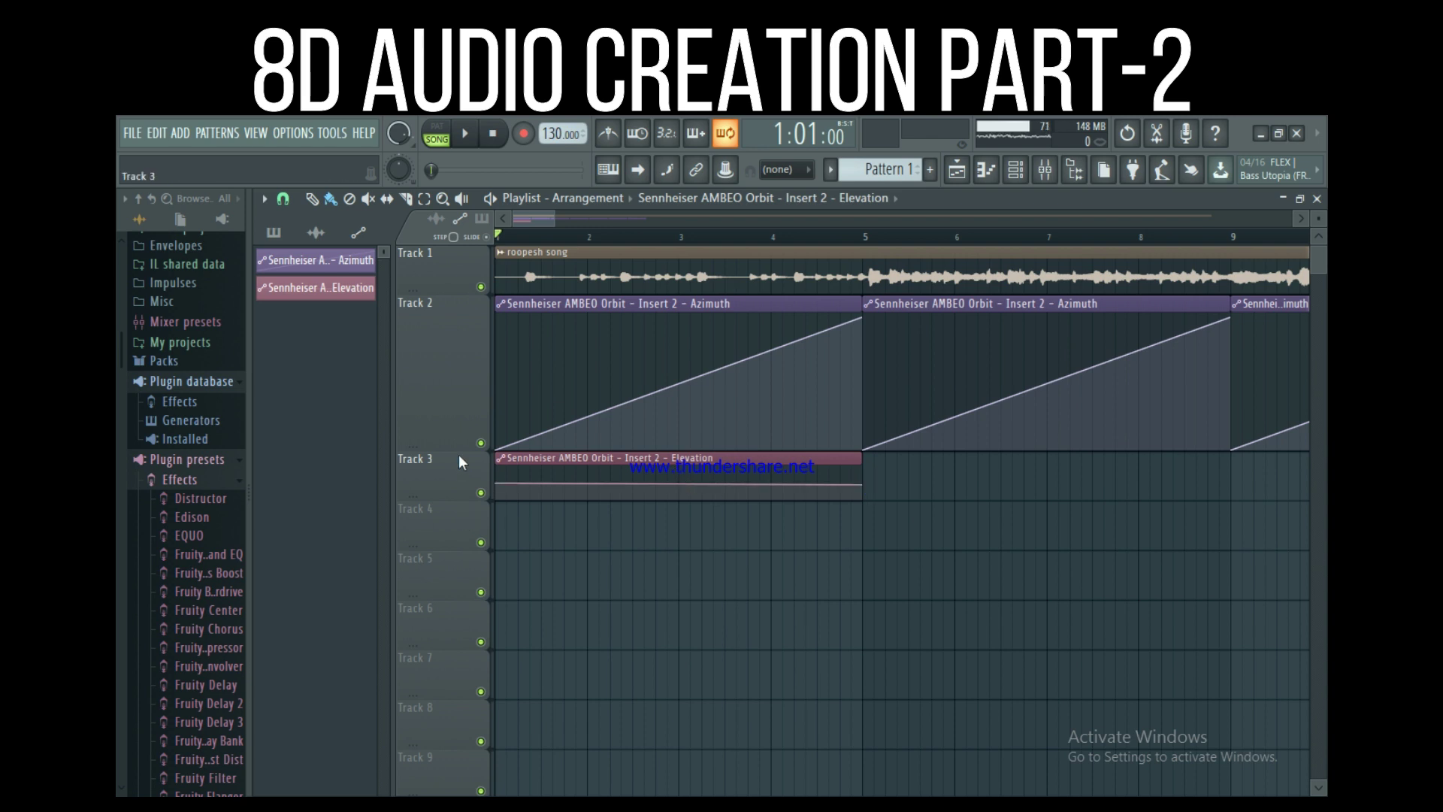
{"action": "left_click_drag", "start_coordinate": [458, 451], "coordinate": [469, 335]}
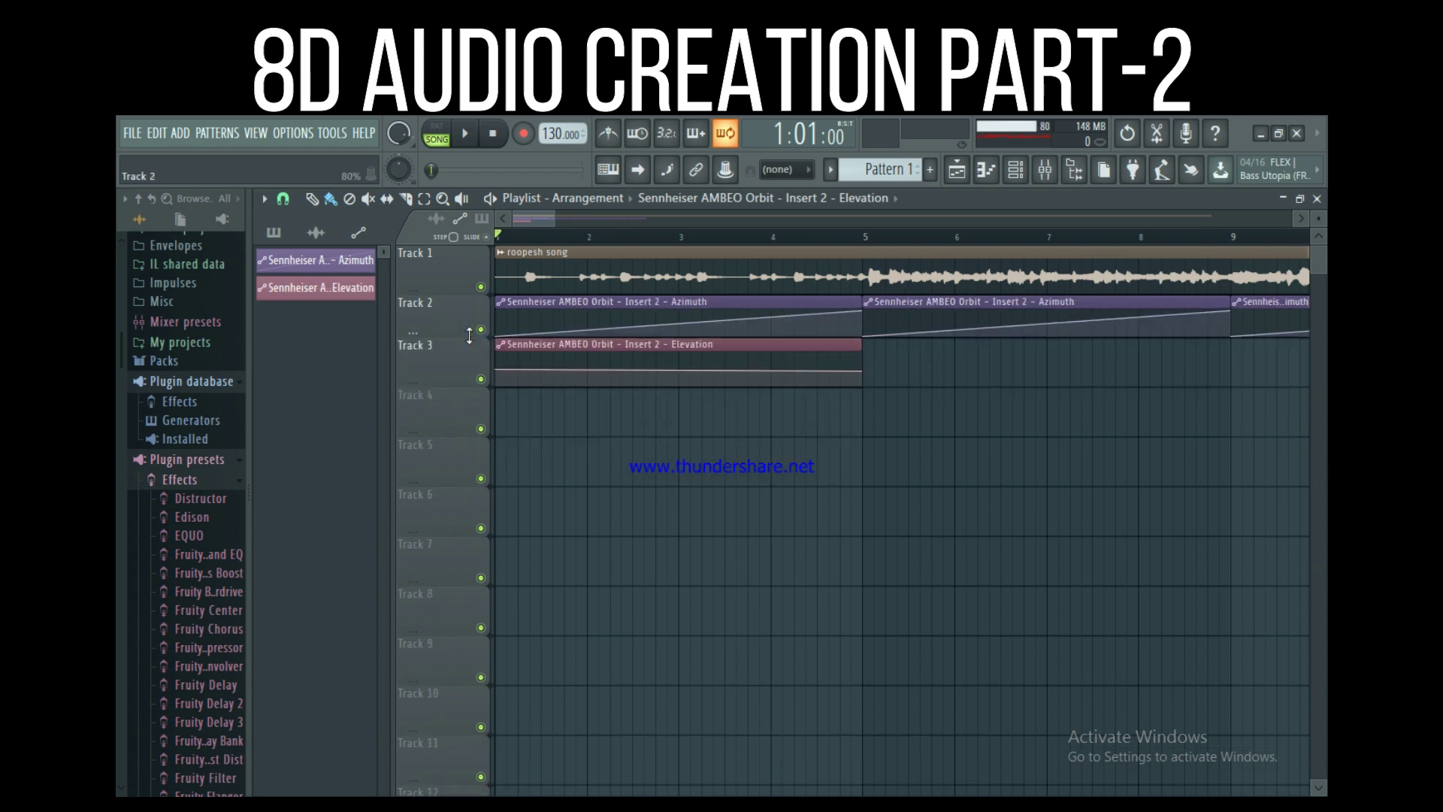
{"action": "left_click_drag", "start_coordinate": [461, 387], "coordinate": [462, 565]}
{"action": "left_click_drag", "start_coordinate": [871, 476], "coordinate": [861, 460]}
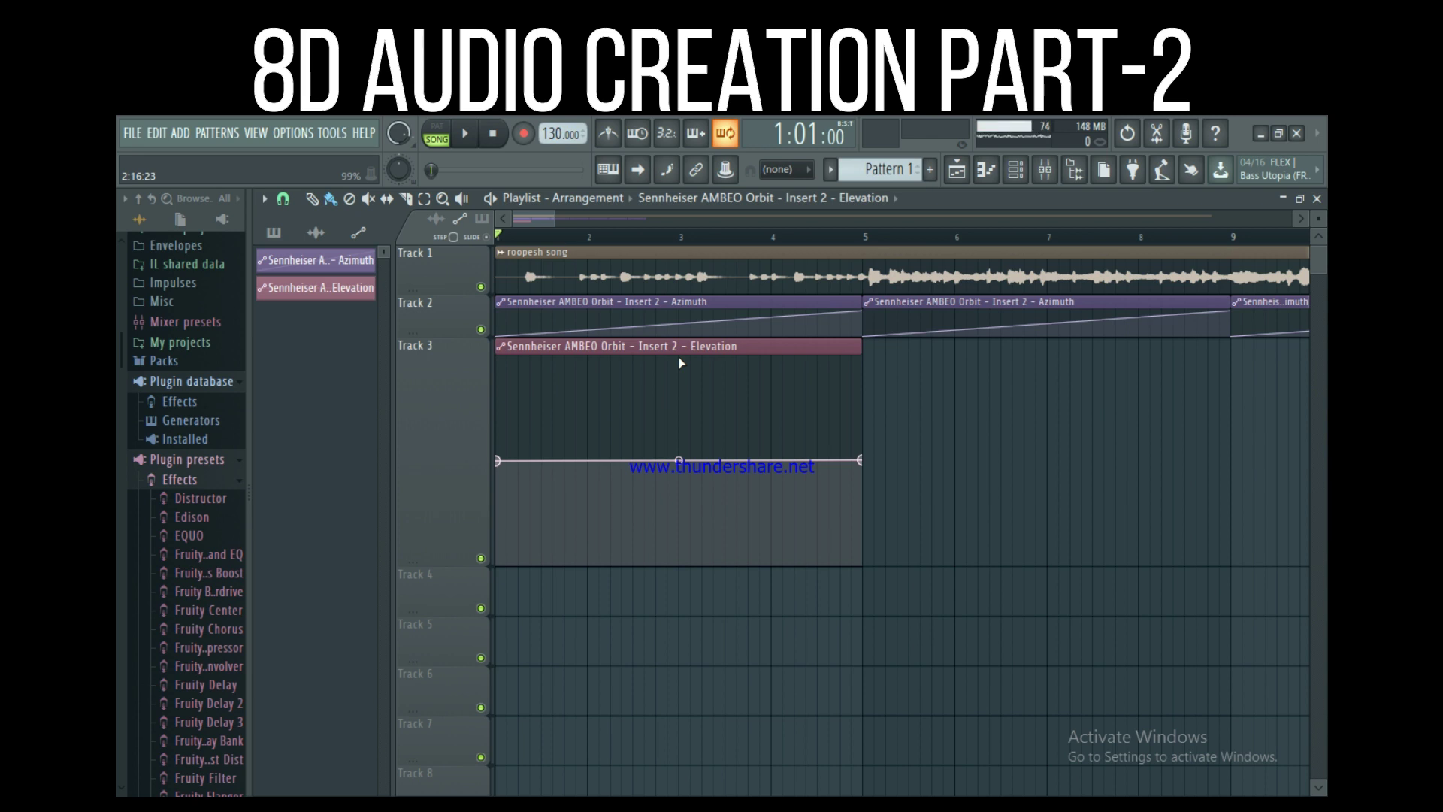
Shape the Elevation clip into a symmetrical triangle, with its start and end at minimum and its middle point at maximum on bar 3
{"action": "left_click_drag", "start_coordinate": [678, 460], "coordinate": [667, 359]}
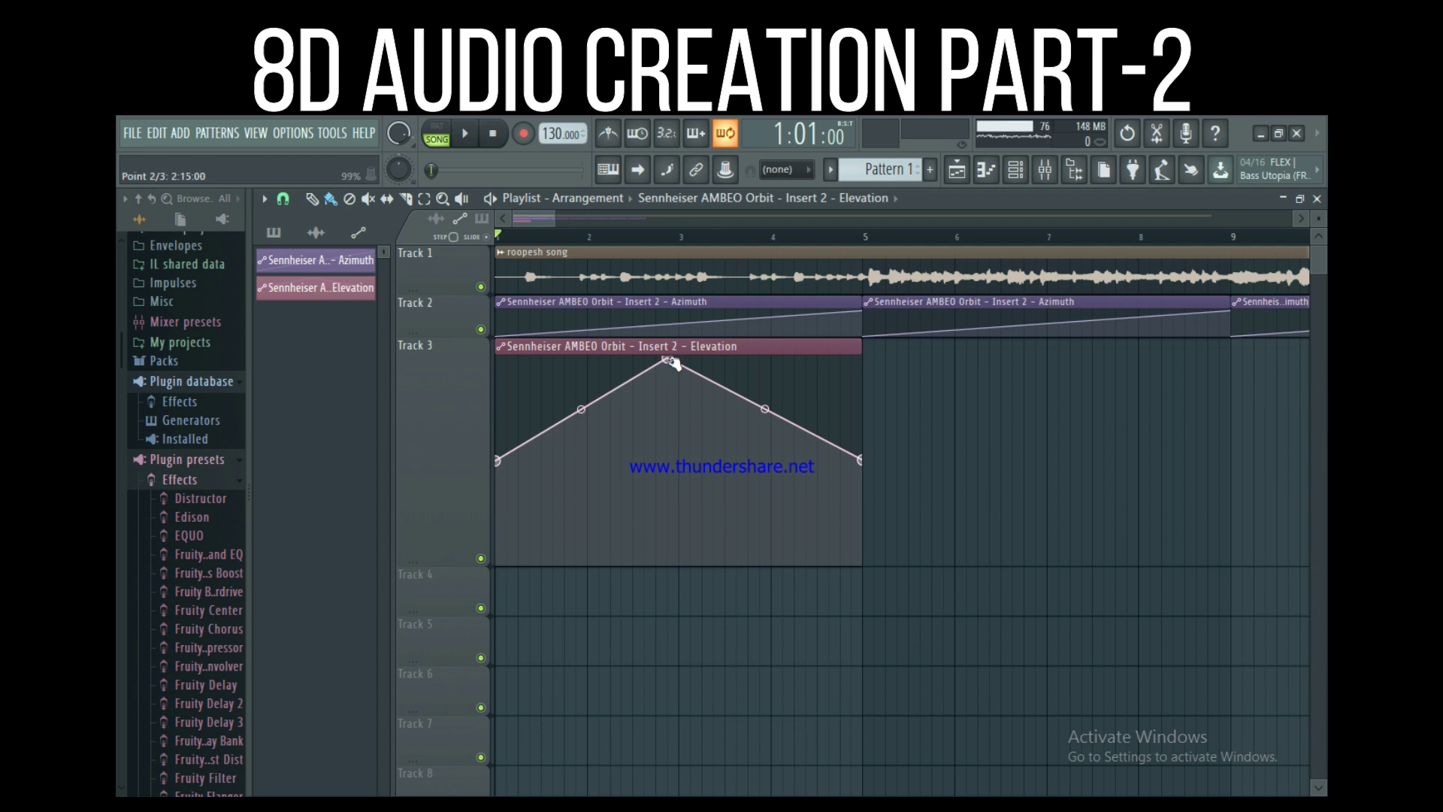
{"action": "left_click_drag", "start_coordinate": [671, 362], "coordinate": [677, 362]}
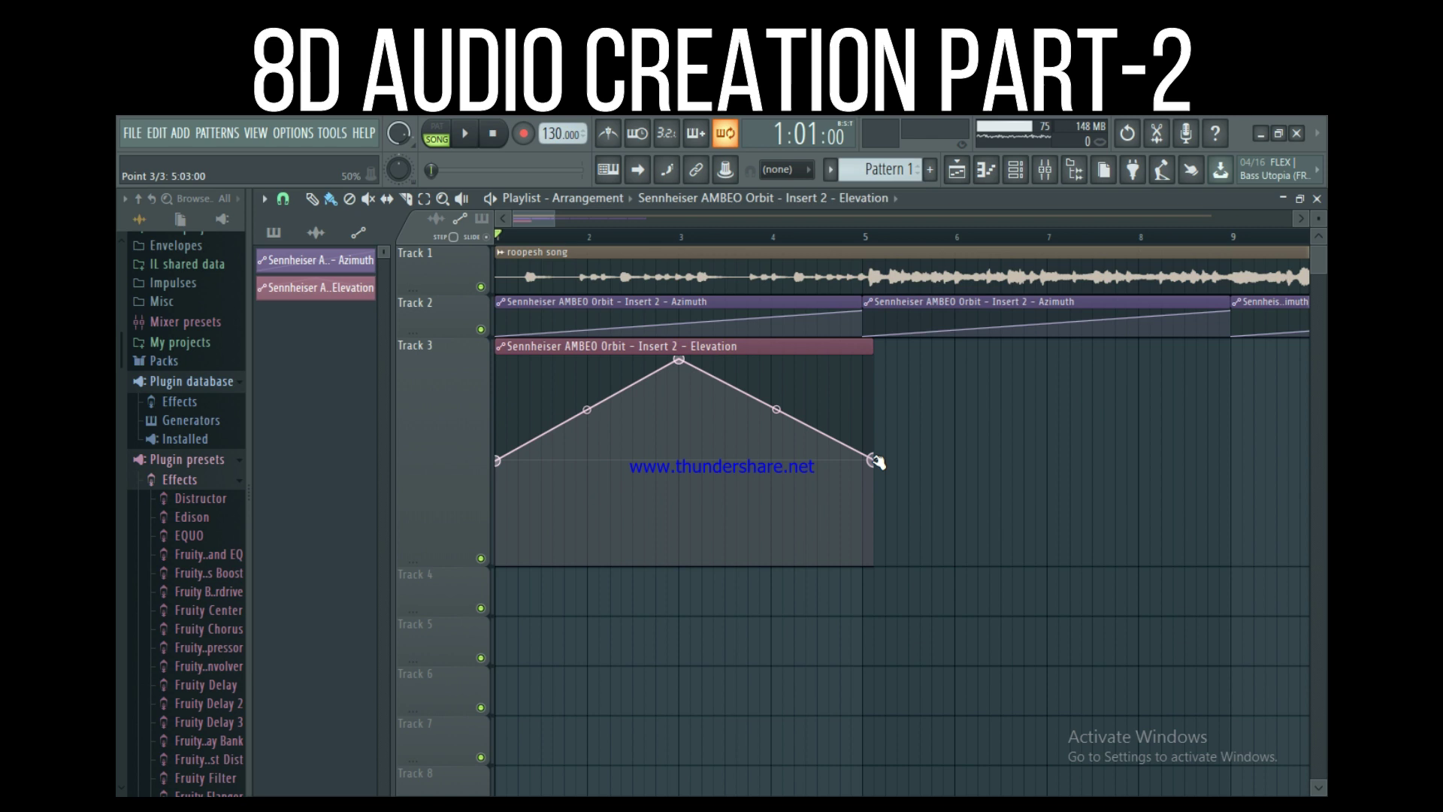
{"action": "left_click_drag", "start_coordinate": [875, 464], "coordinate": [864, 569]}
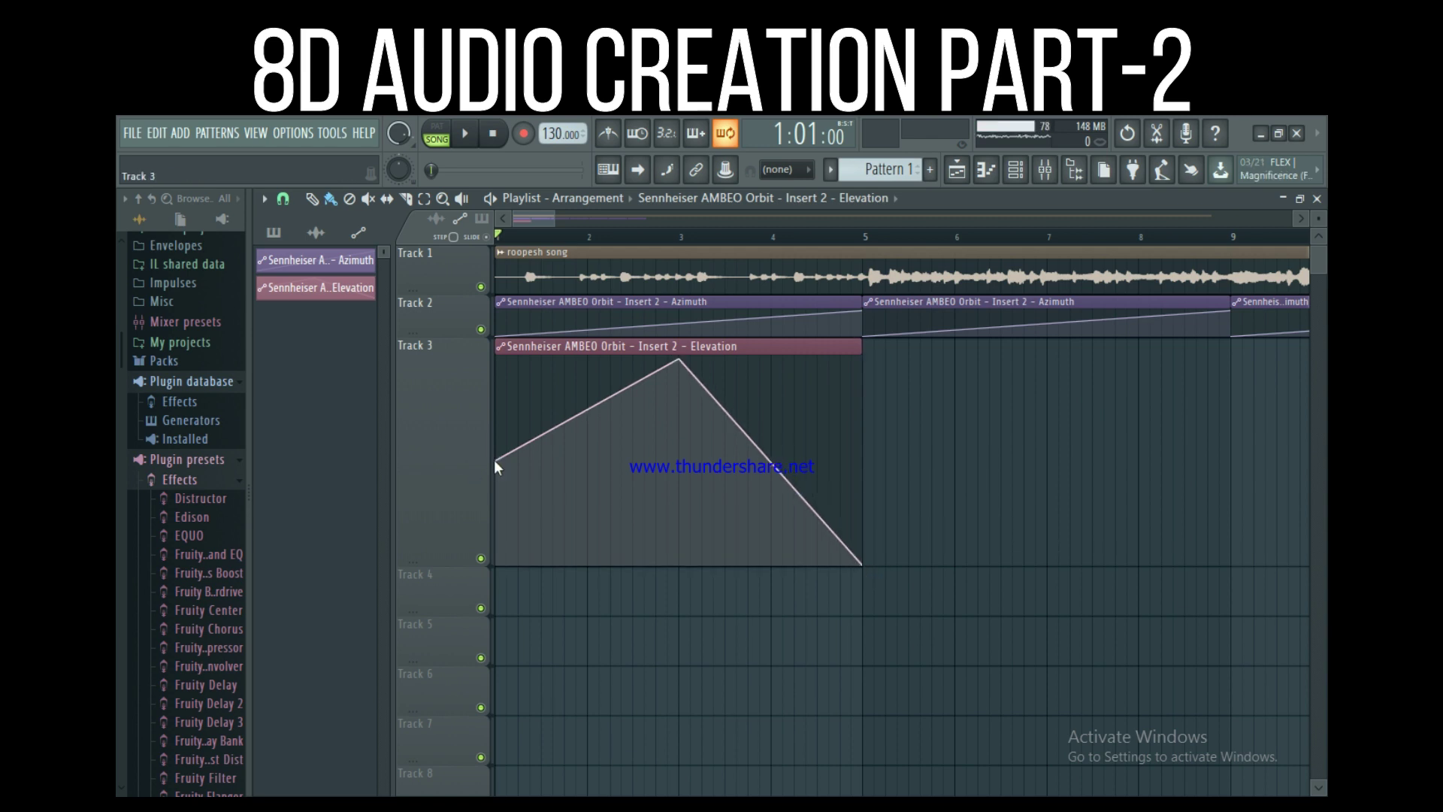
{"action": "left_click_drag", "start_coordinate": [495, 460], "coordinate": [493, 570]}
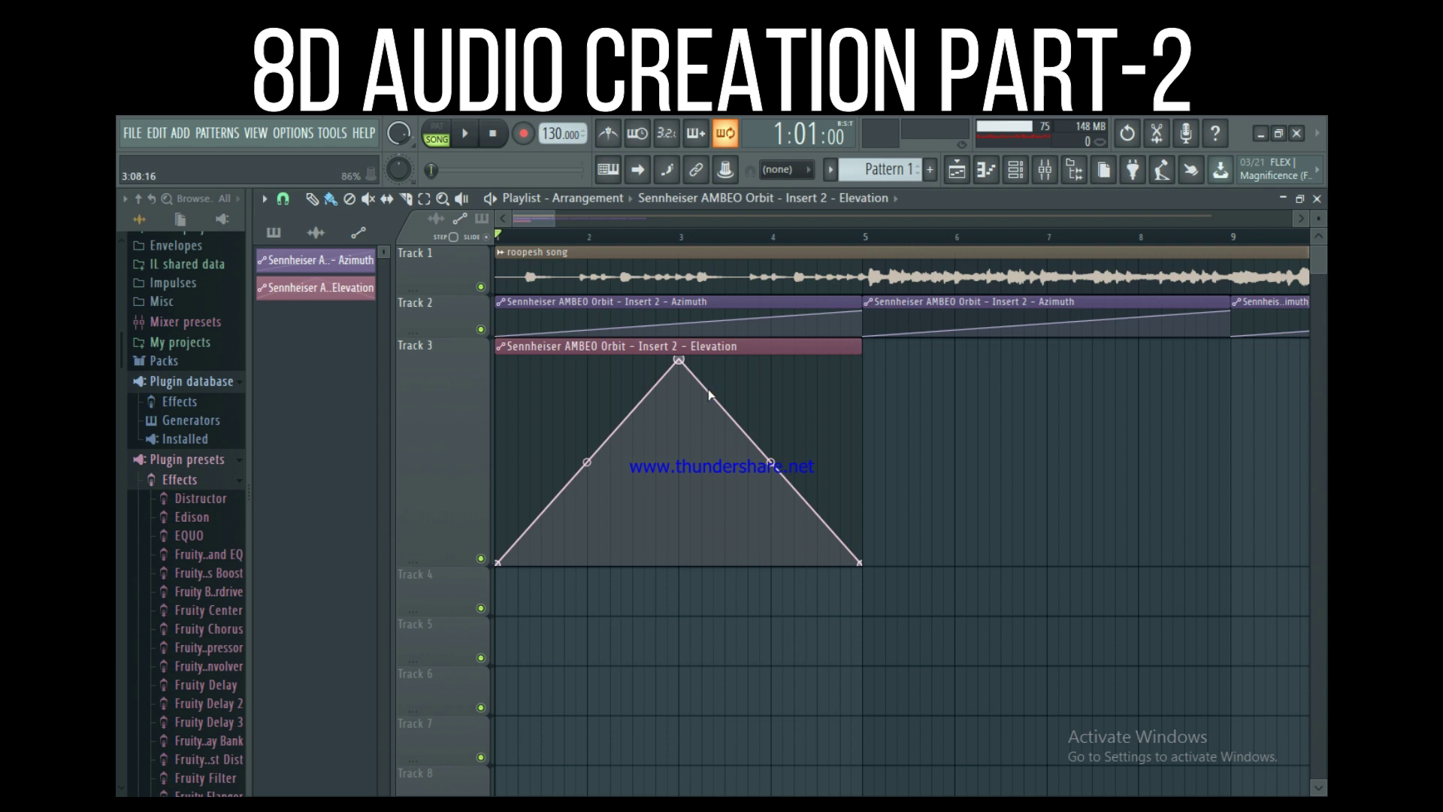
Duplicate the triangular Elevation clip back to back along Track 3 until the copies reach bar 29
{"action": "left_click", "coordinate": [828, 346]}
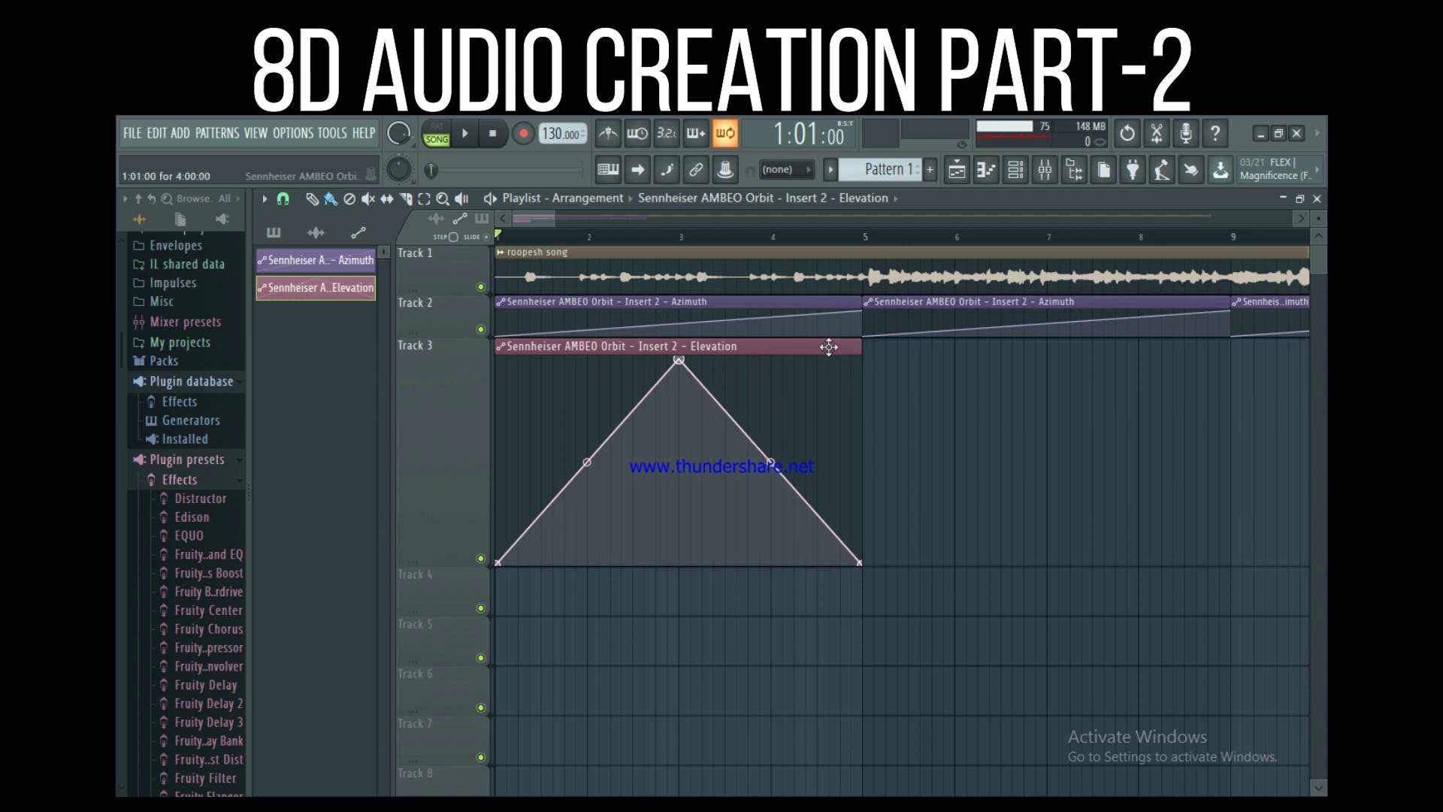
{"action": "left_click", "coordinate": [872, 443]}
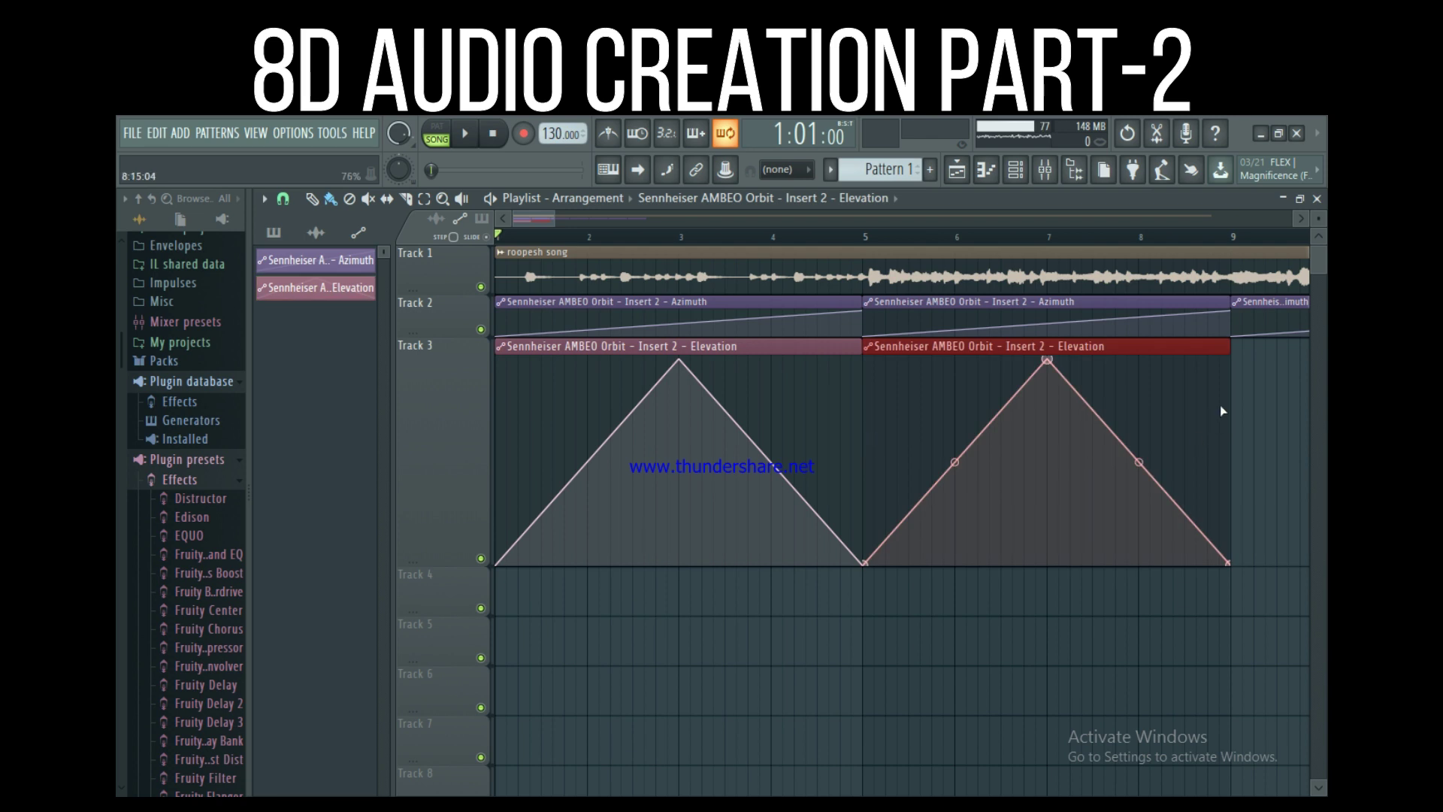
{"action": "left_click", "coordinate": [1236, 420]}
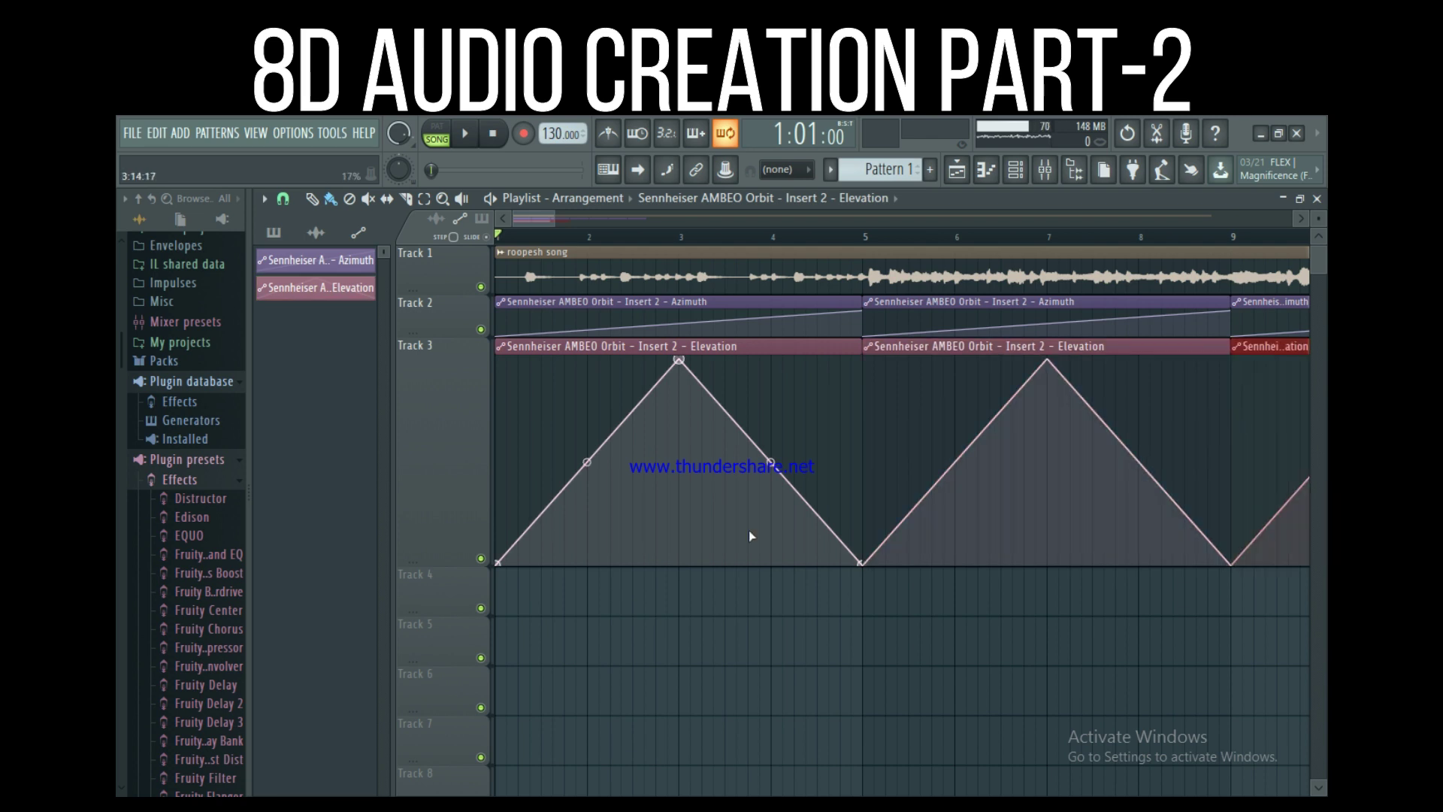
{"action": "left_click_drag", "start_coordinate": [555, 218], "coordinate": [701, 219]}
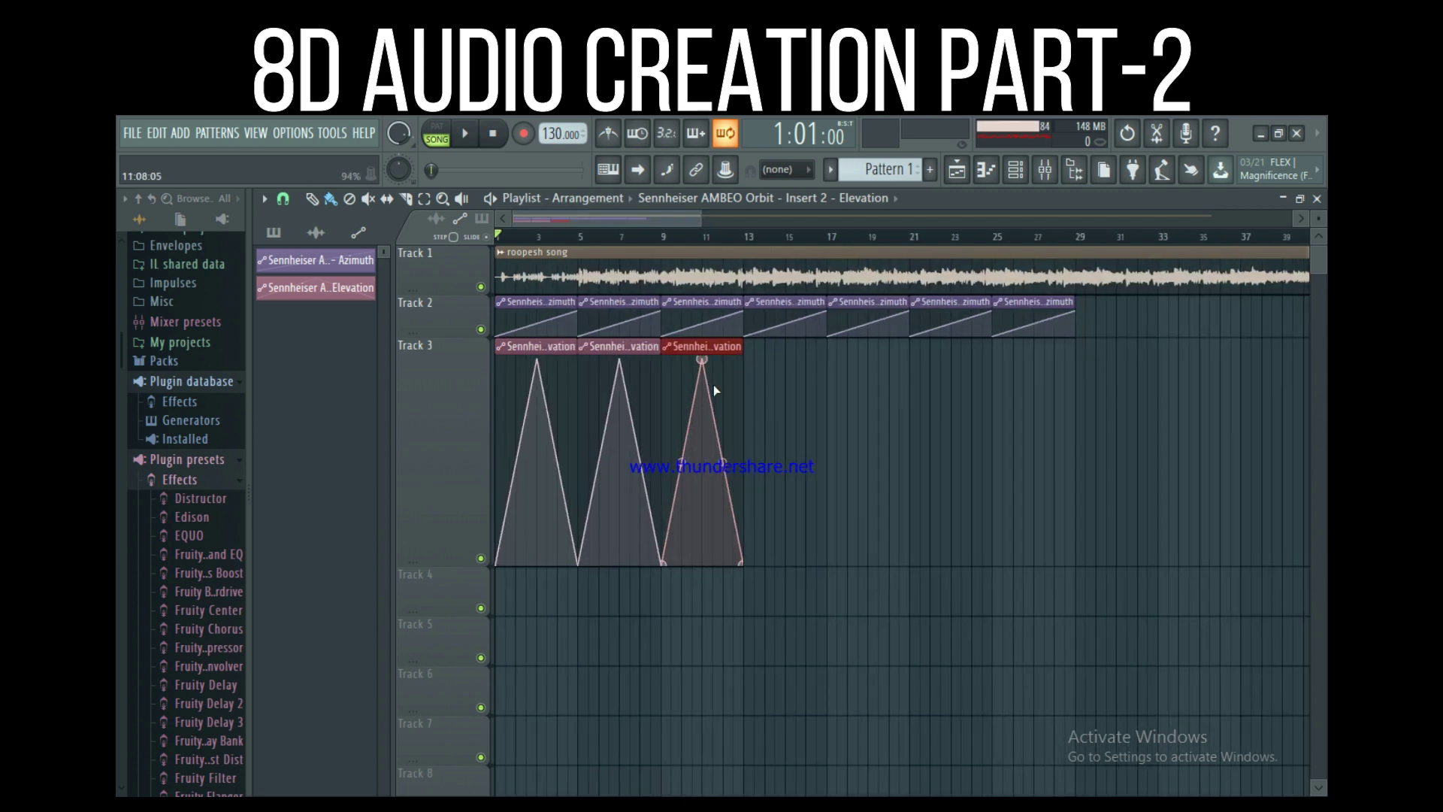
{"action": "left_click", "coordinate": [749, 526]}
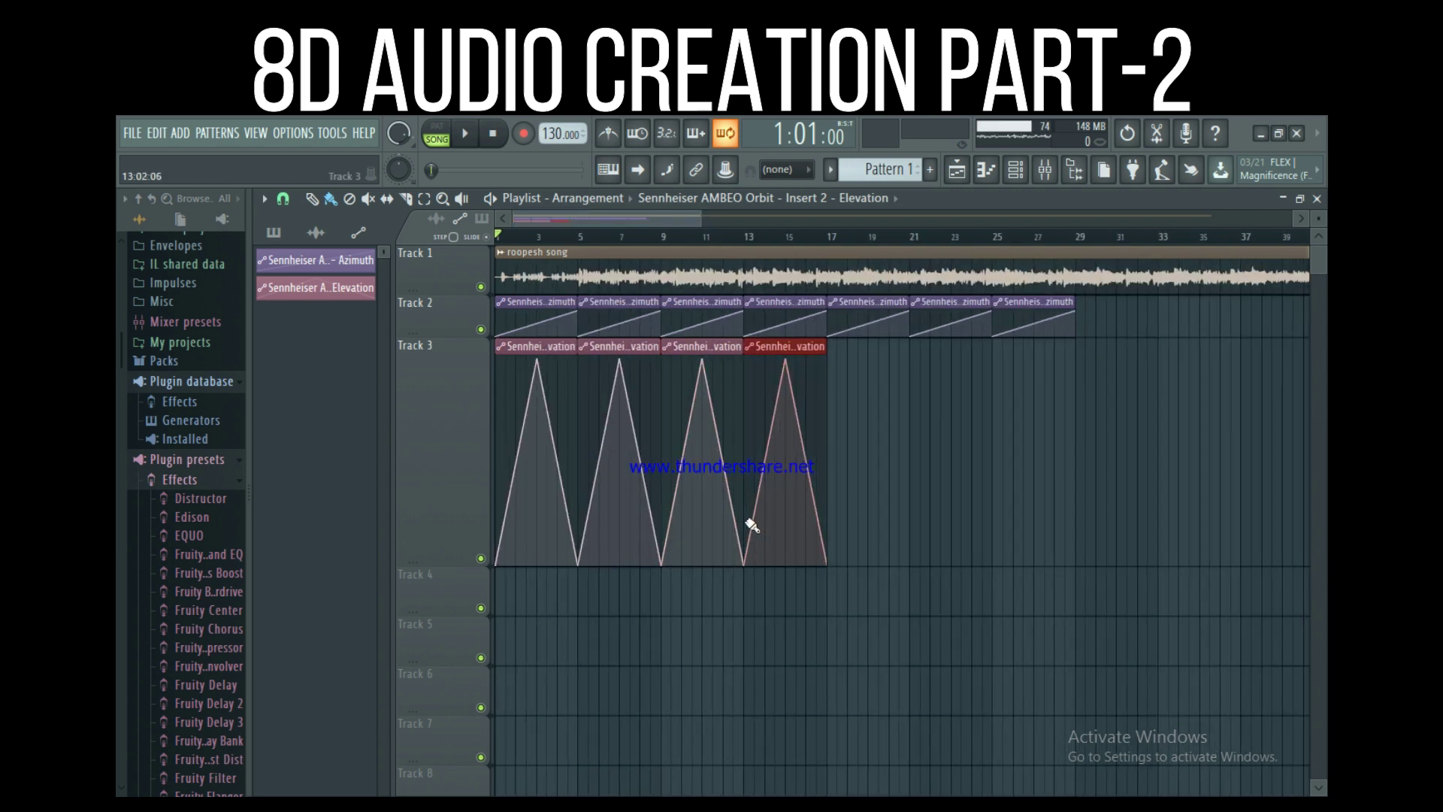
{"action": "left_click", "coordinate": [831, 508]}
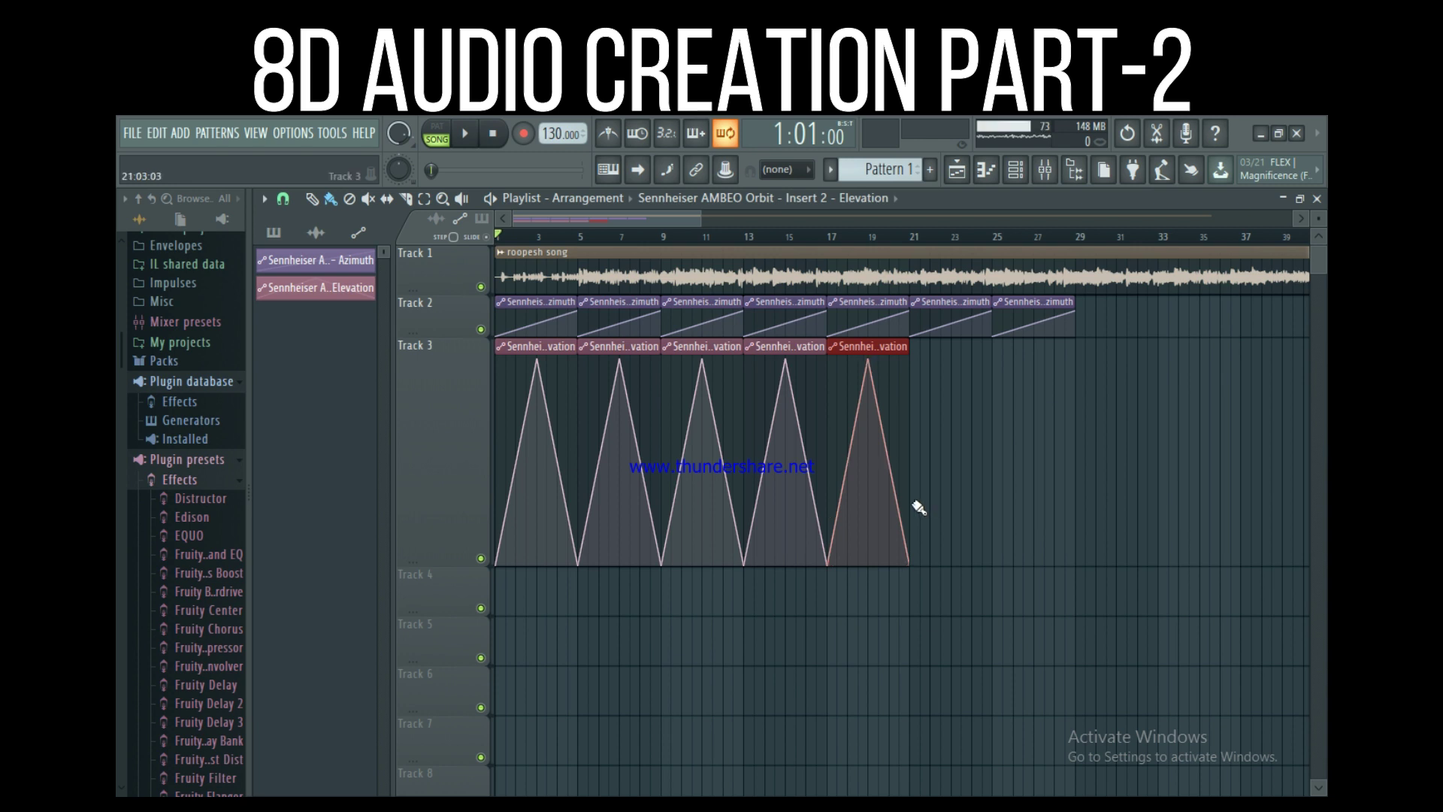
{"action": "left_click", "coordinate": [918, 507]}
{"action": "left_click", "coordinate": [999, 497]}
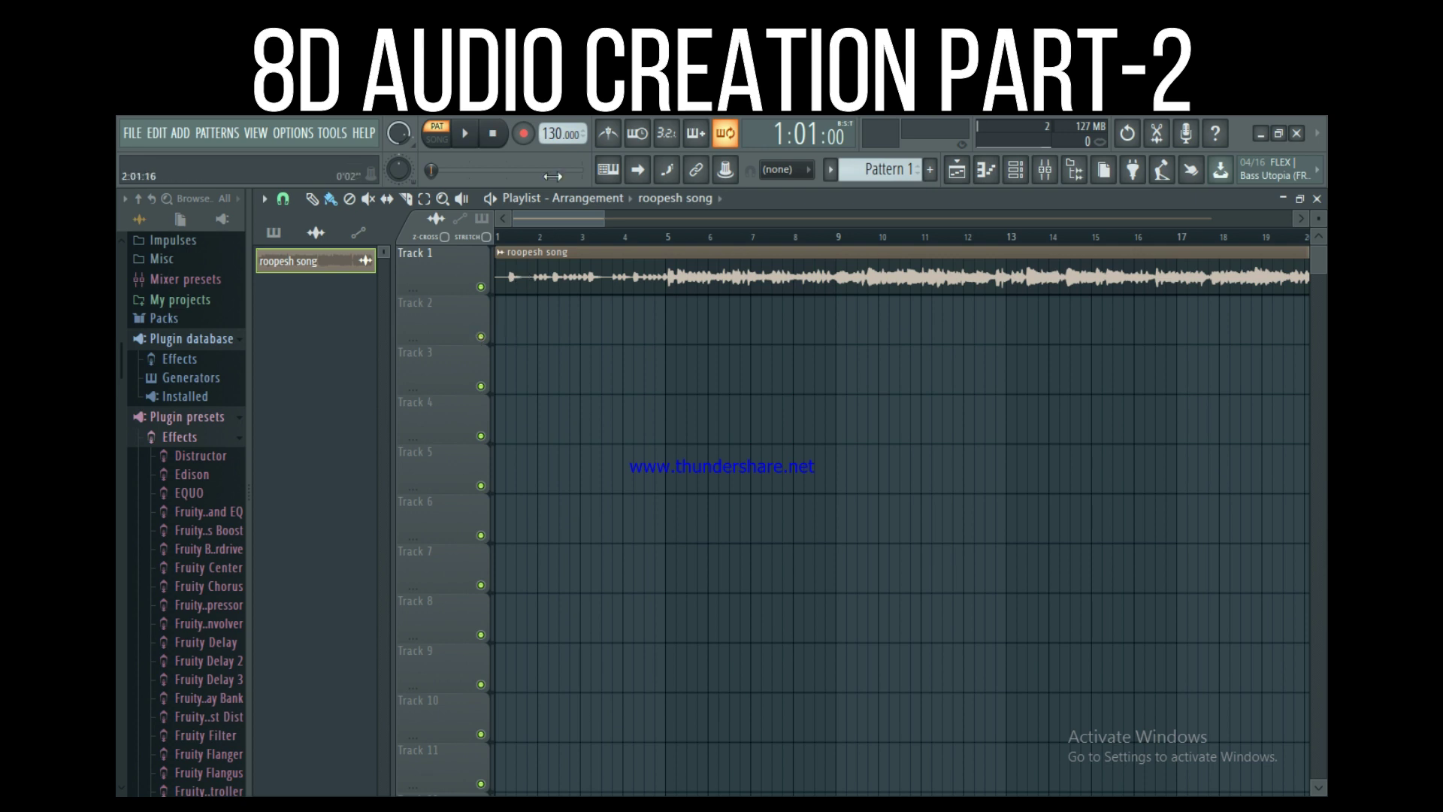
Export the project as an MP3 file named 8d in the pin nilavin video folder
{"action": "left_click", "coordinate": [141, 134]}
{"action": "mouse_move", "coordinate": [168, 288]}
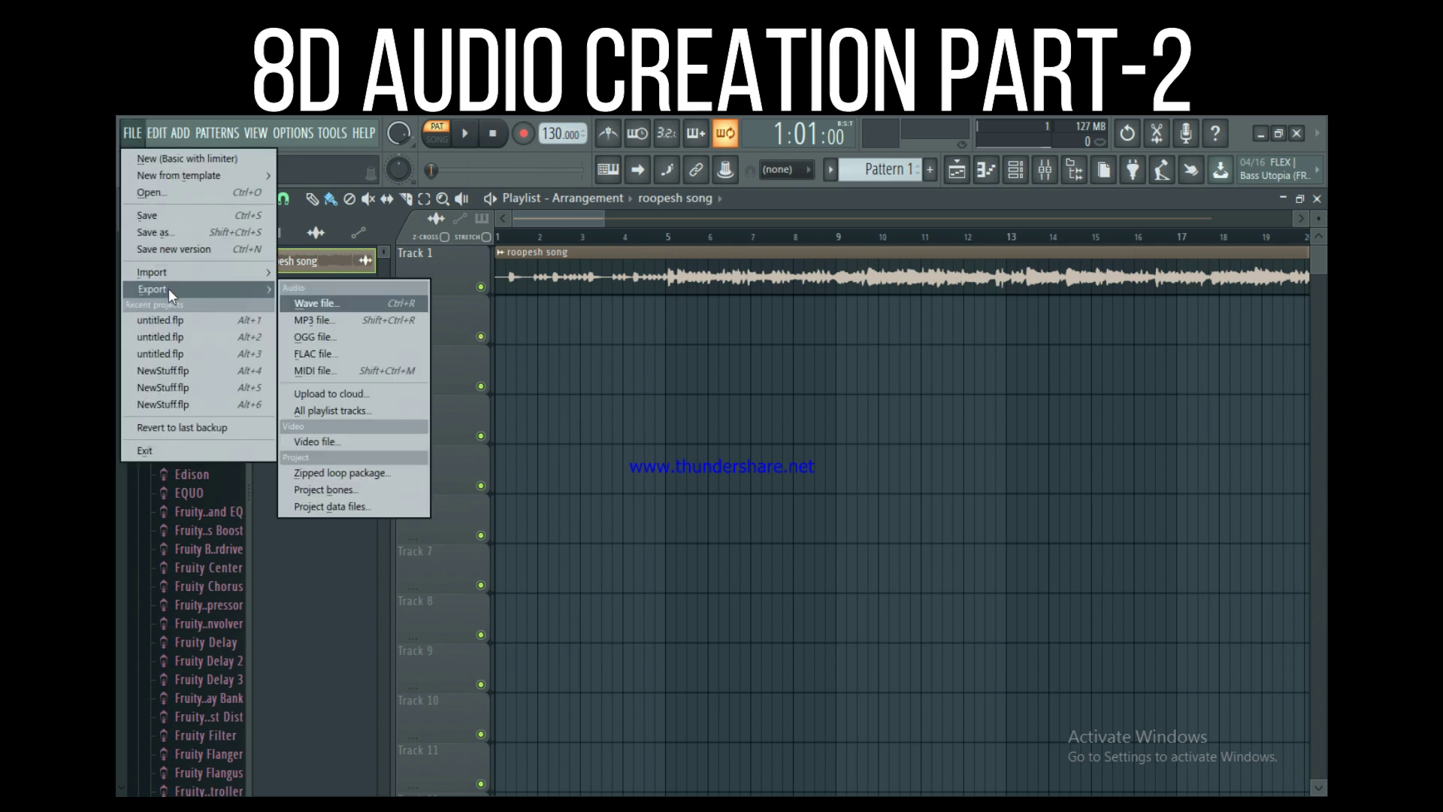
{"action": "left_click", "coordinate": [314, 300]}
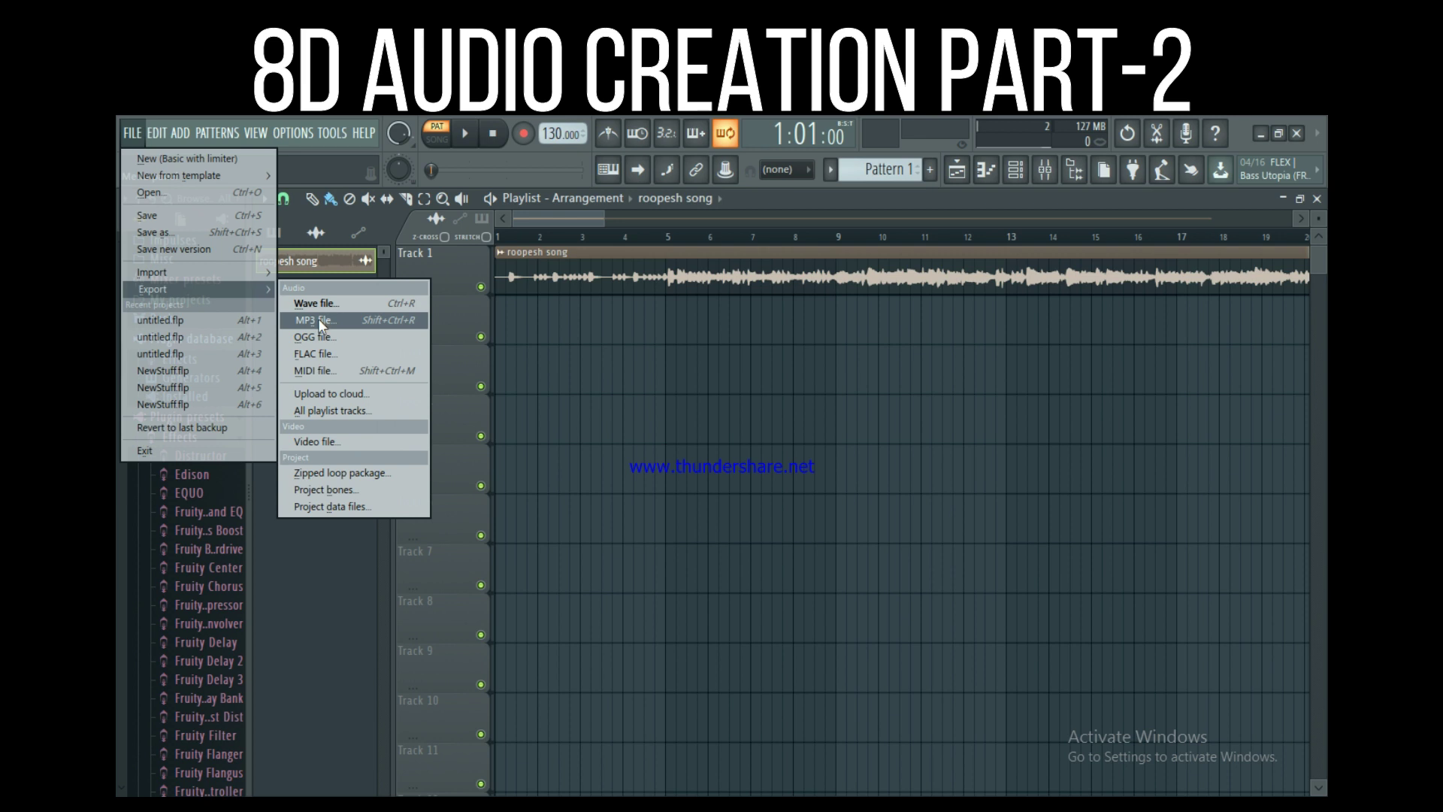
{"action": "left_click", "coordinate": [318, 319]}
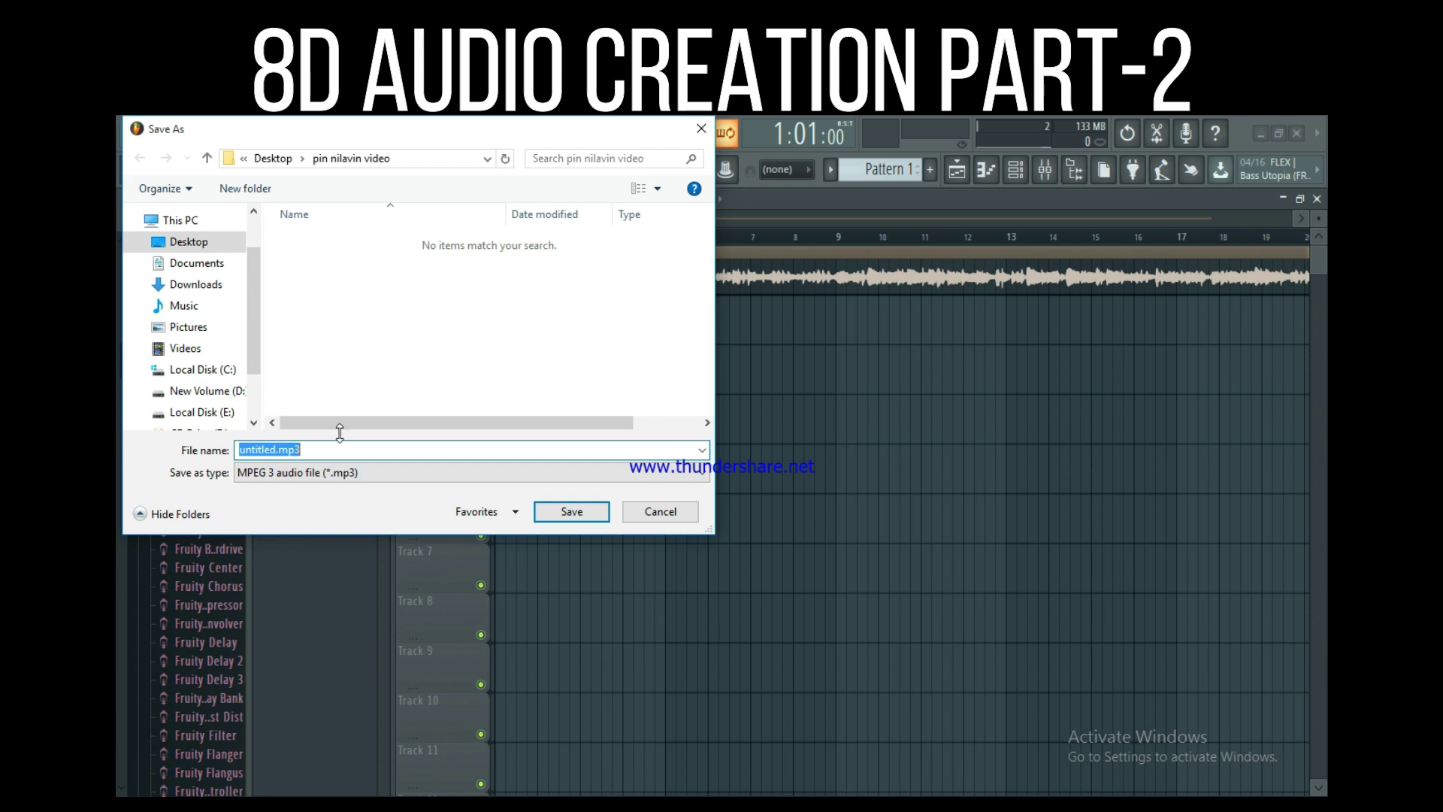
{"action": "type", "text": "8d"}
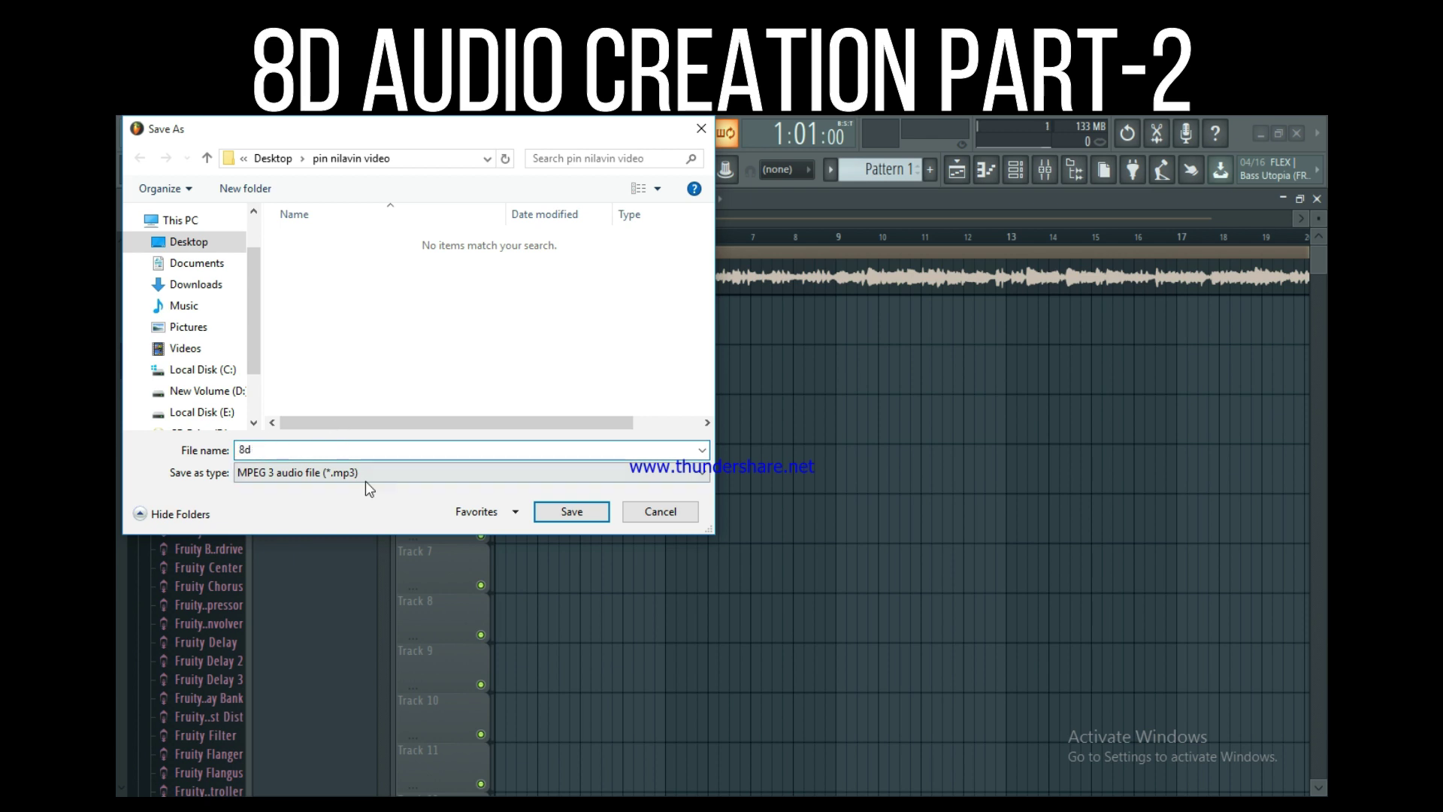
{"action": "left_click", "coordinate": [566, 516]}
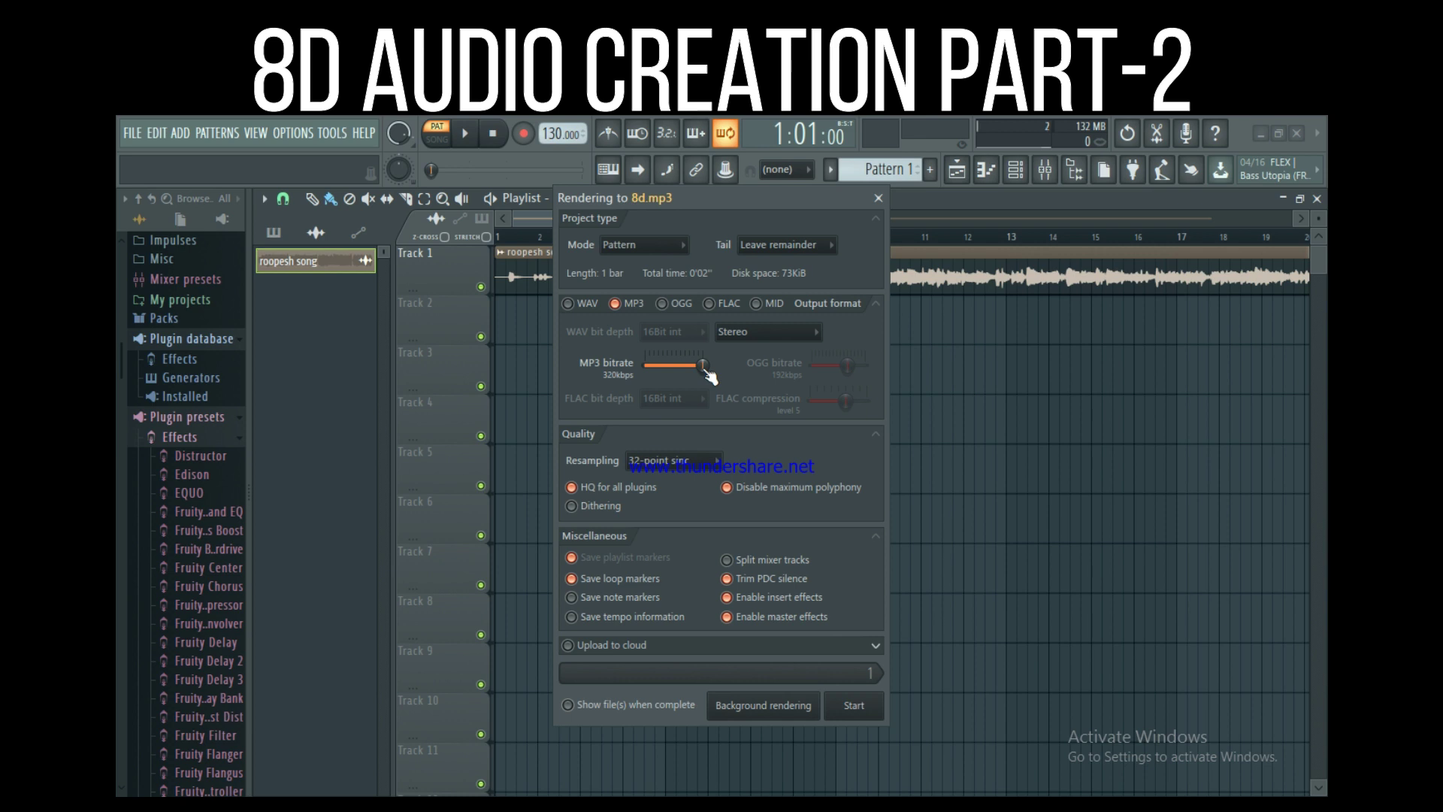
Keep MP3 as the only output format and start rendering 8d.mp3
{"action": "left_click", "coordinate": [573, 304]}
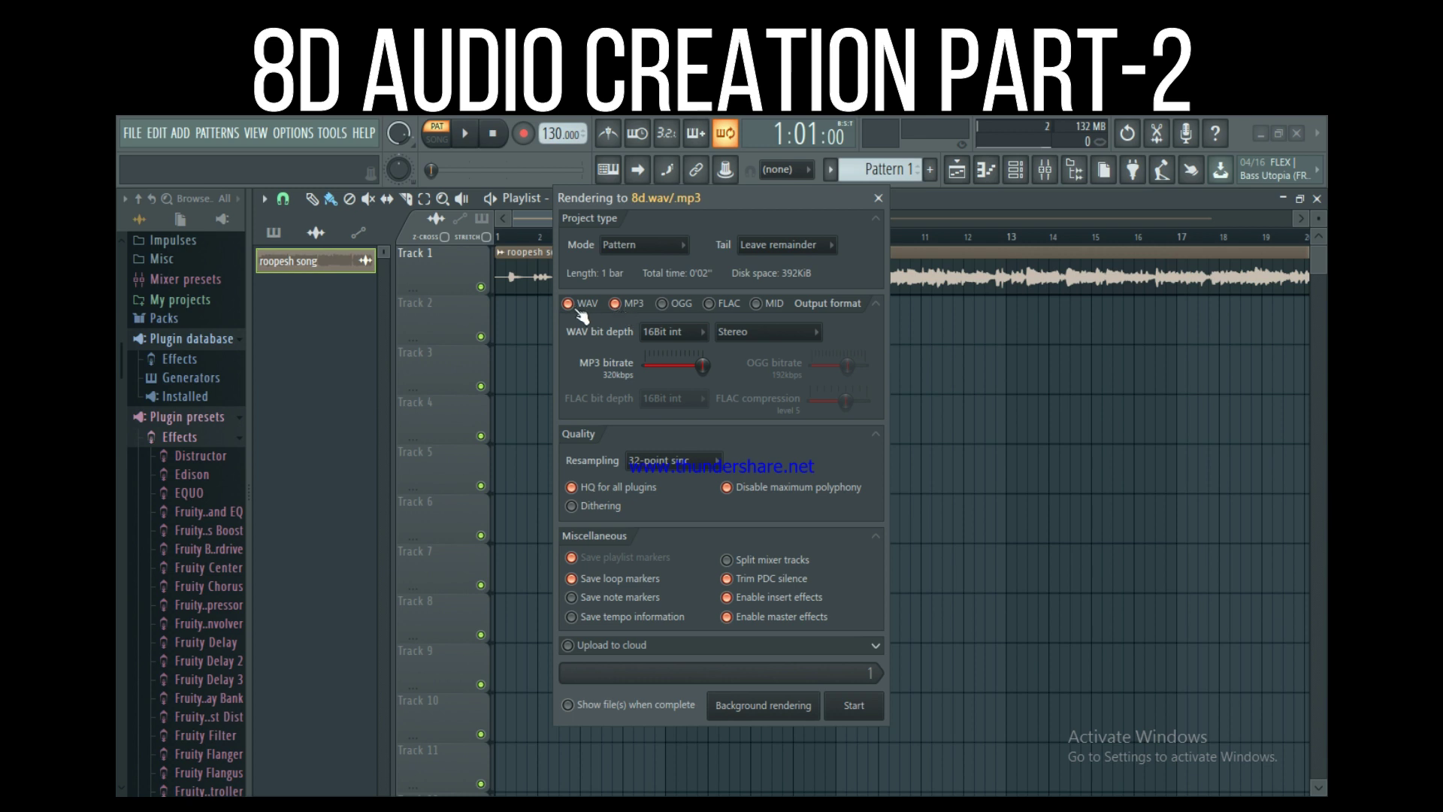
{"action": "left_click", "coordinate": [574, 307]}
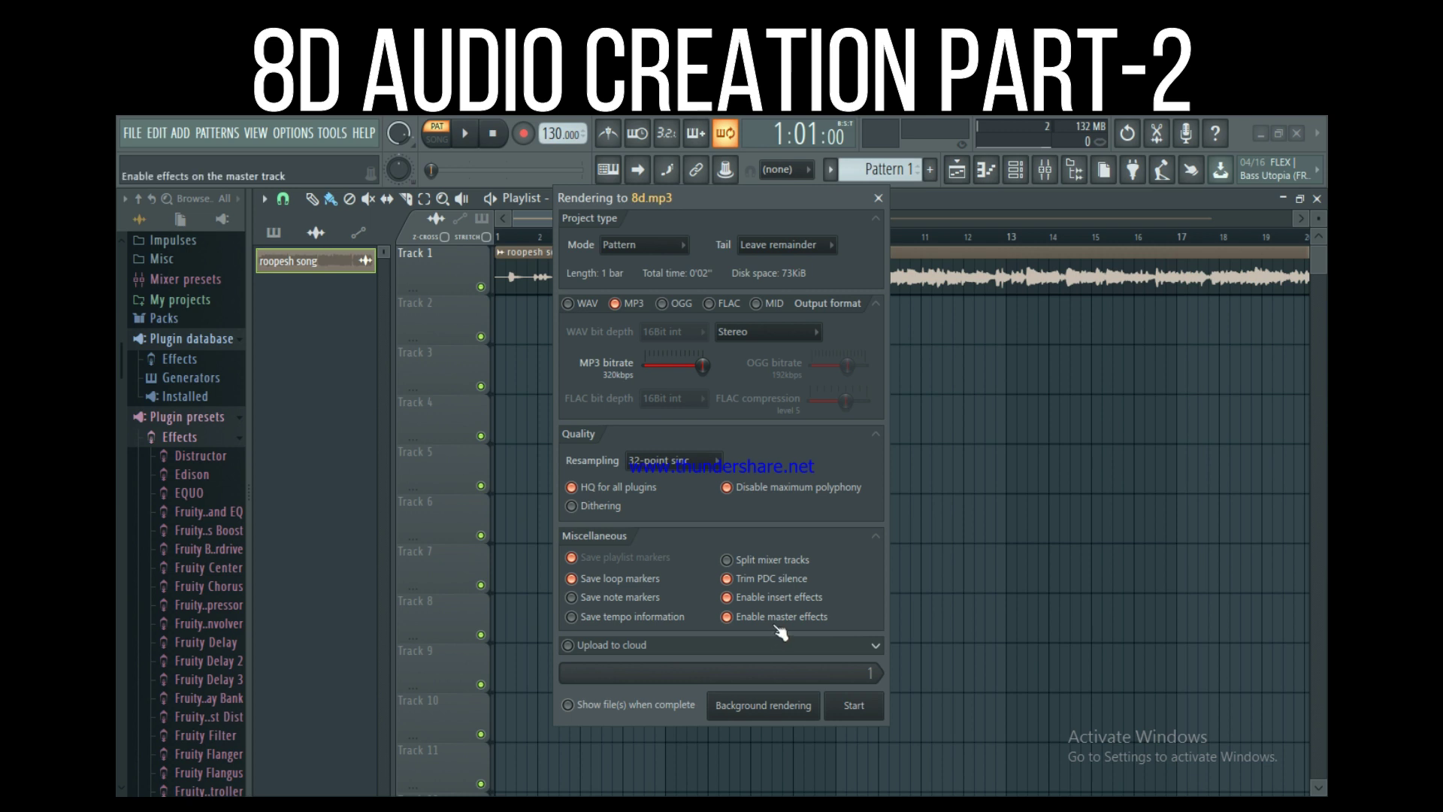
{"action": "left_click", "coordinate": [855, 707]}
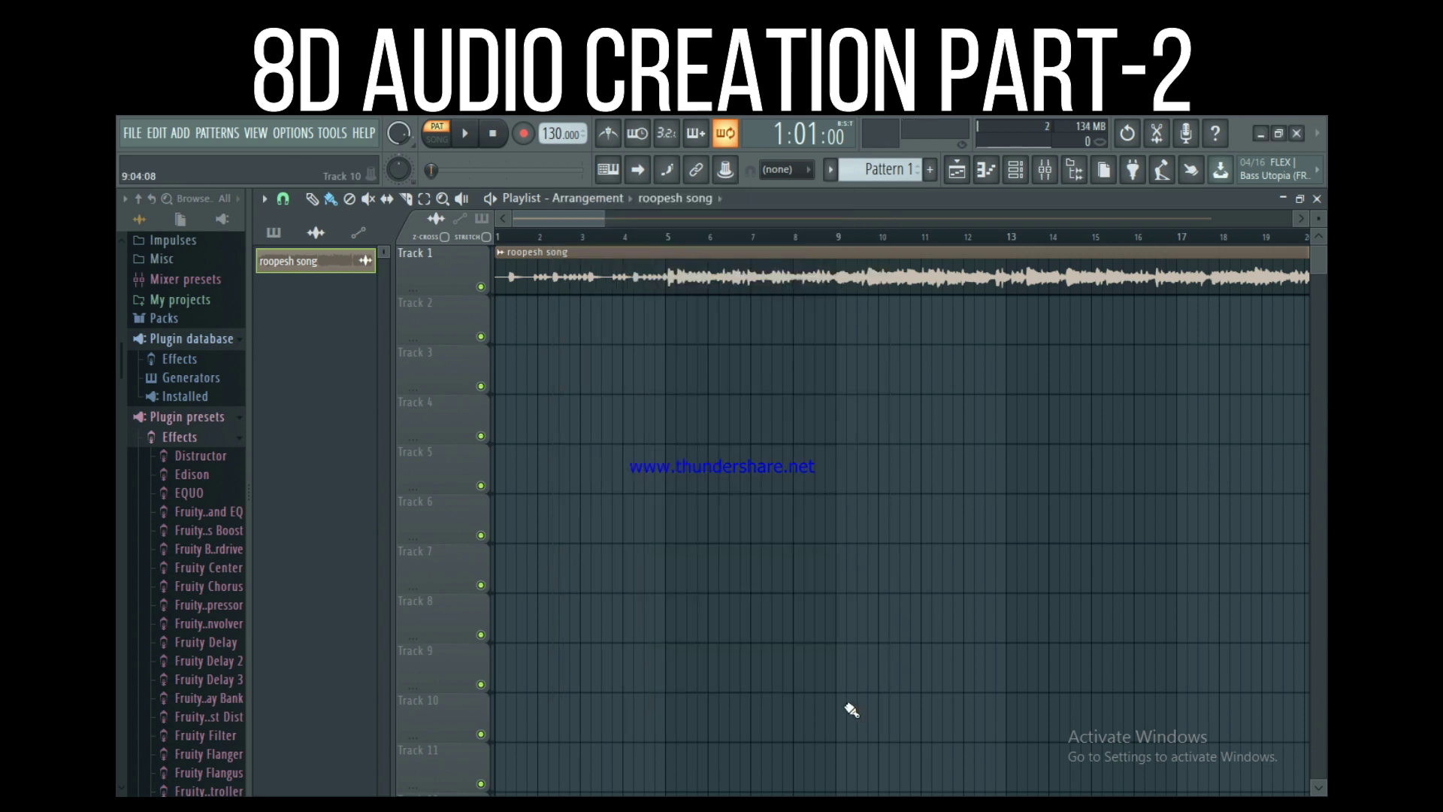
Switch playback from pattern mode to song mode
{"action": "left_click", "coordinate": [438, 142]}
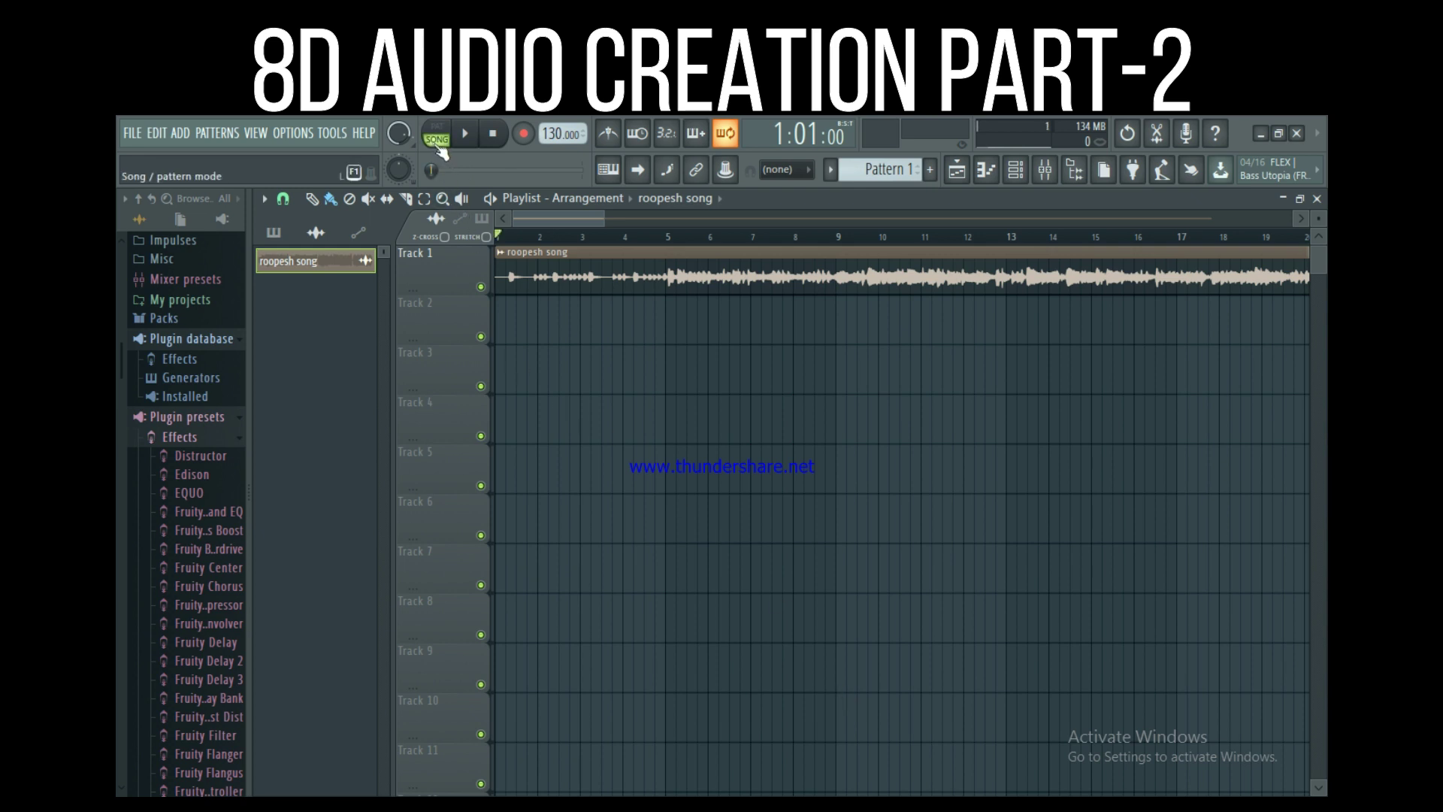